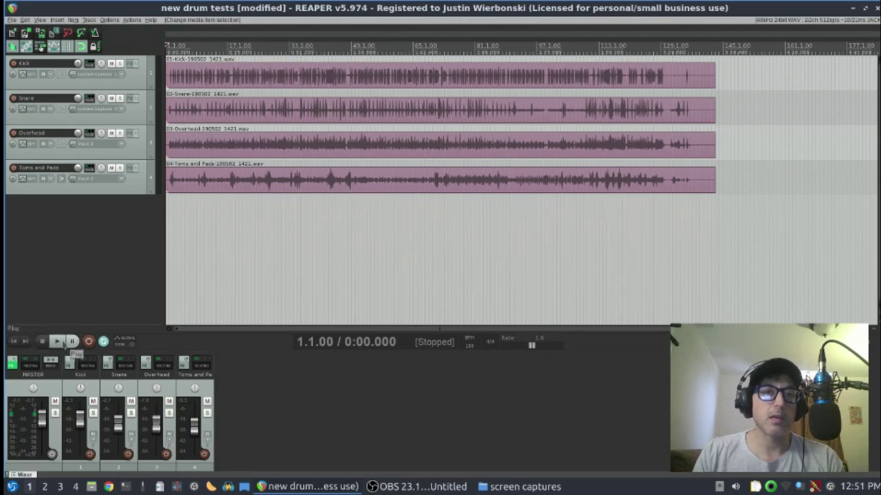
Play the drum mix from the start to hear the four tracks together, and stop playback.
{"action": "left_click", "coordinate": [63, 345]}
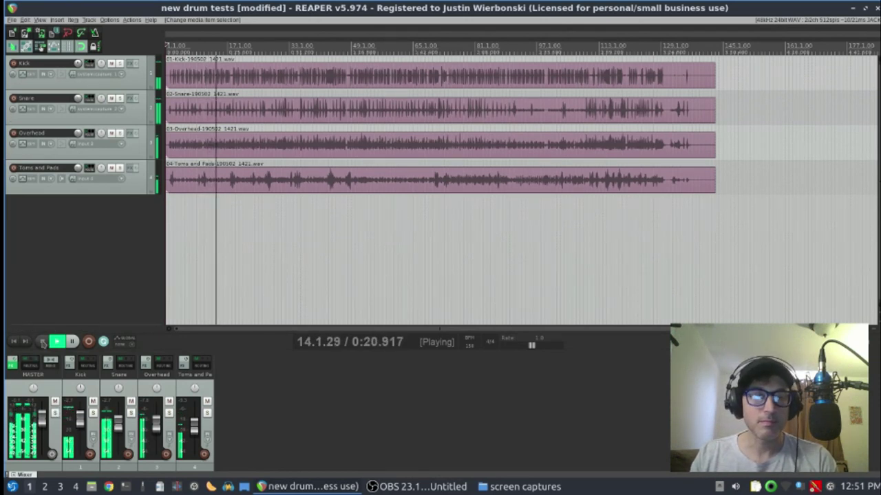
{"action": "left_click", "coordinate": [42, 342]}
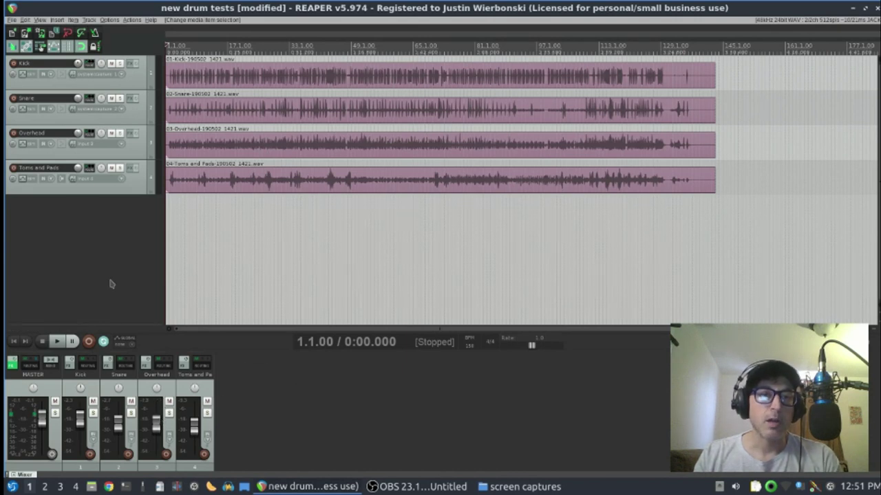
Select the Overhead track's recording and enlarge the track's height to examine its waveform.
{"action": "left_click", "coordinate": [140, 154]}
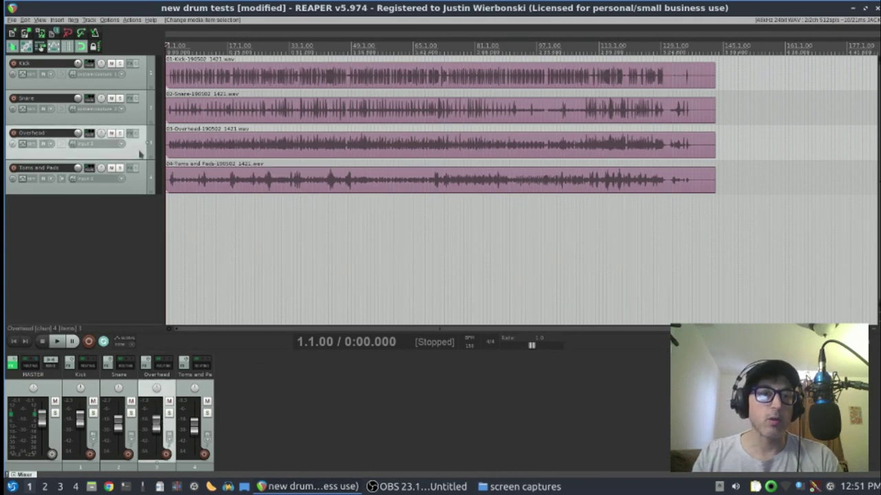
{"action": "left_click", "coordinate": [302, 153]}
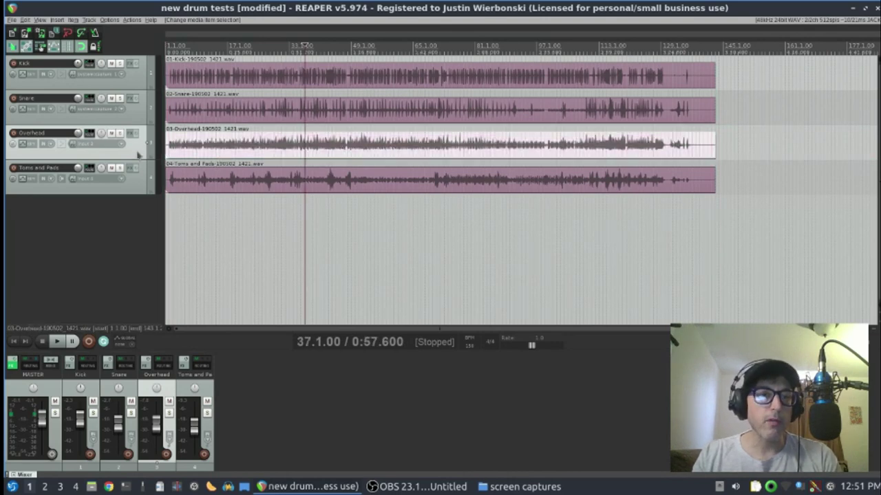
{"action": "left_click_drag", "start_coordinate": [140, 160], "coordinate": [140, 243]}
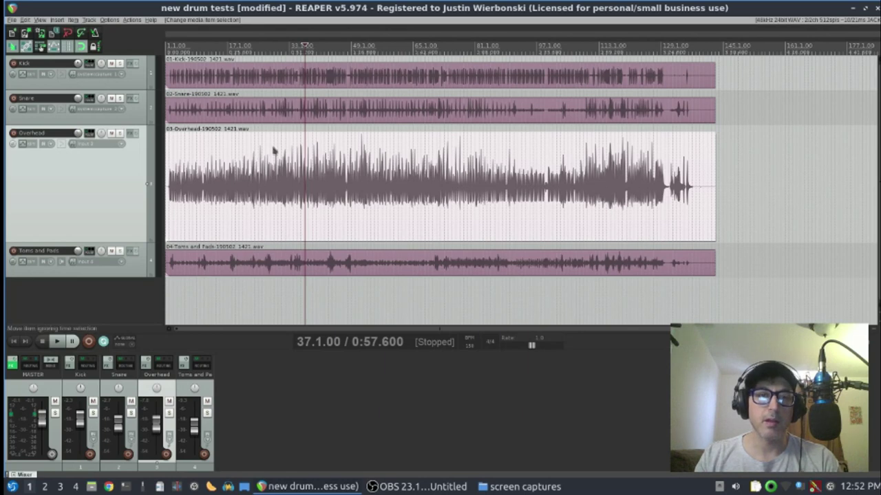
Add the JS: DC Filter effect to the Overhead track, close its effects window and reduce the track's height.
{"action": "left_click", "coordinate": [133, 136]}
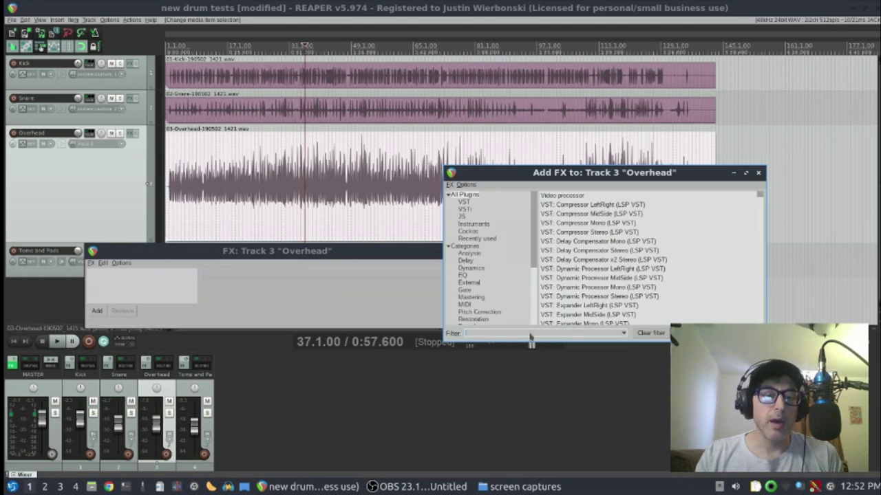
{"action": "type", "text": "d"}
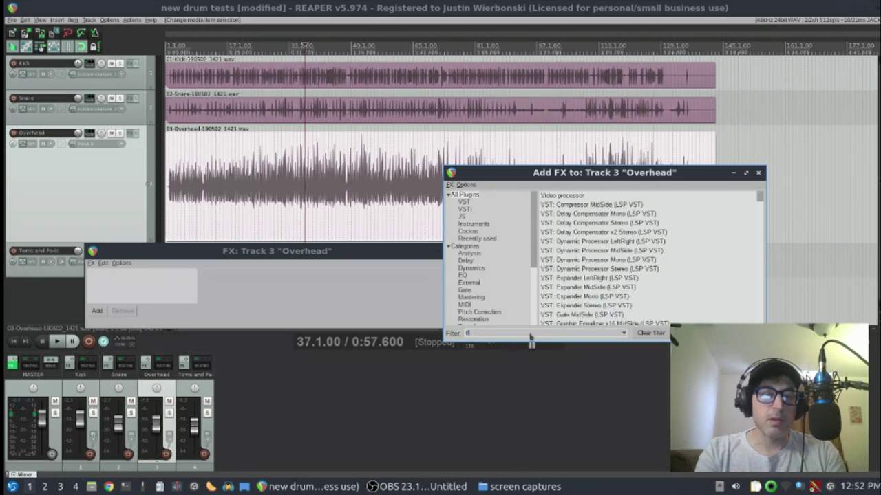
{"action": "type", "text": "c"}
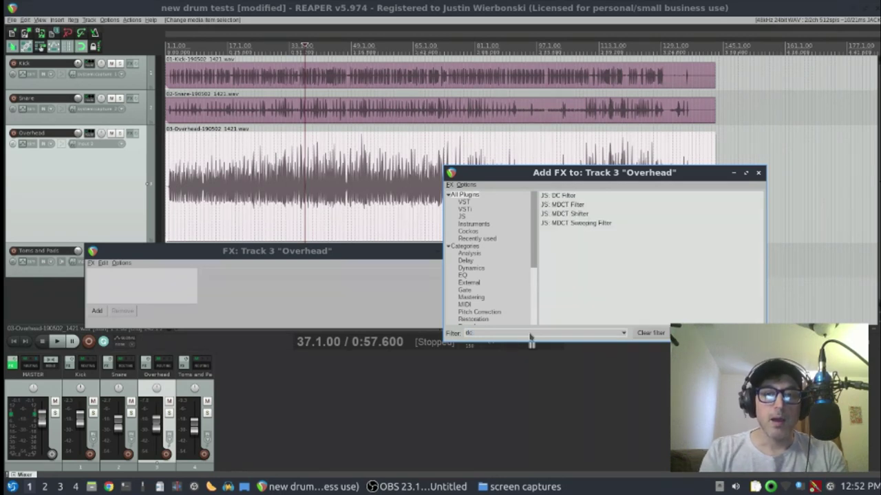
{"action": "double_click", "coordinate": [561, 196]}
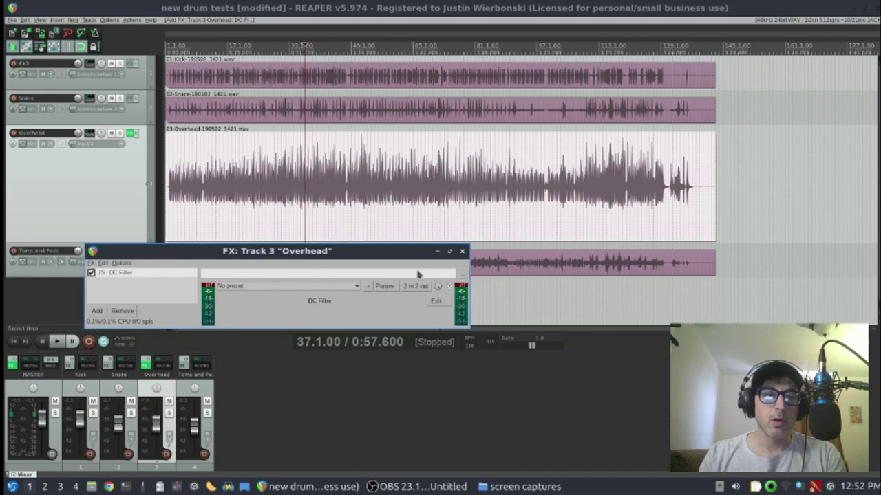
{"action": "left_click", "coordinate": [462, 252]}
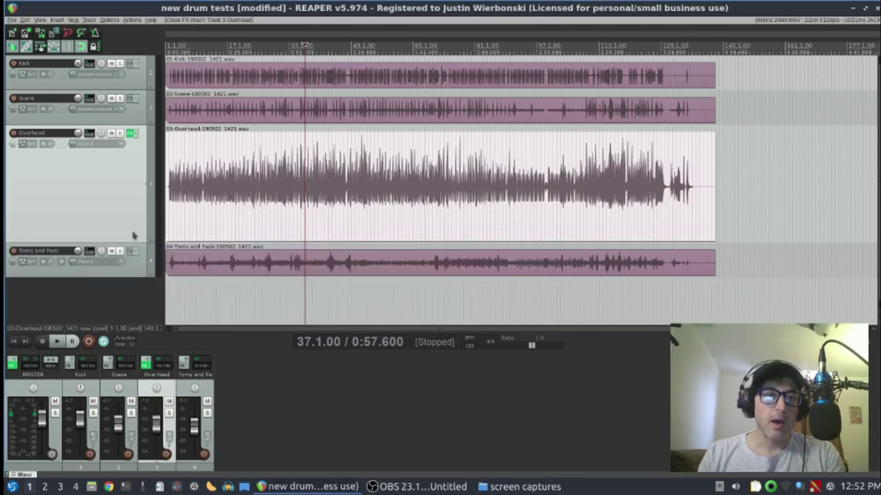
{"action": "left_click_drag", "start_coordinate": [139, 244], "coordinate": [141, 165]}
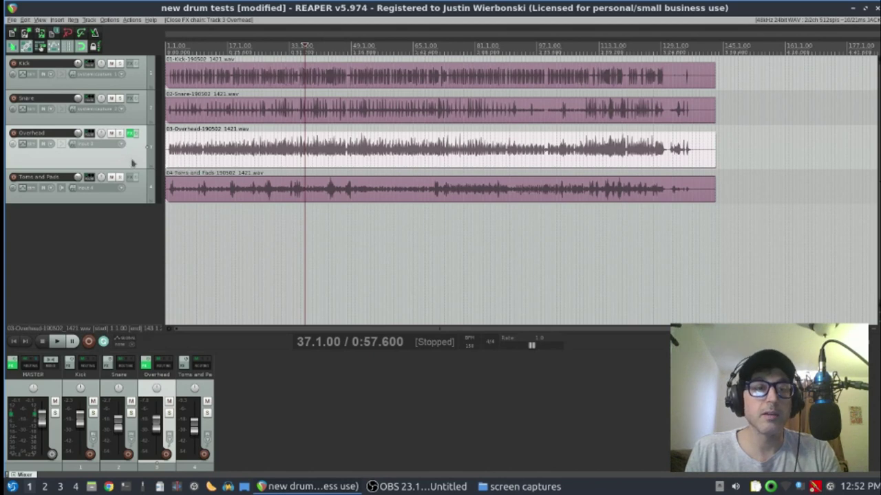
Duplicate the Overhead track together with its recording and effect.
{"action": "right_click", "coordinate": [133, 162]}
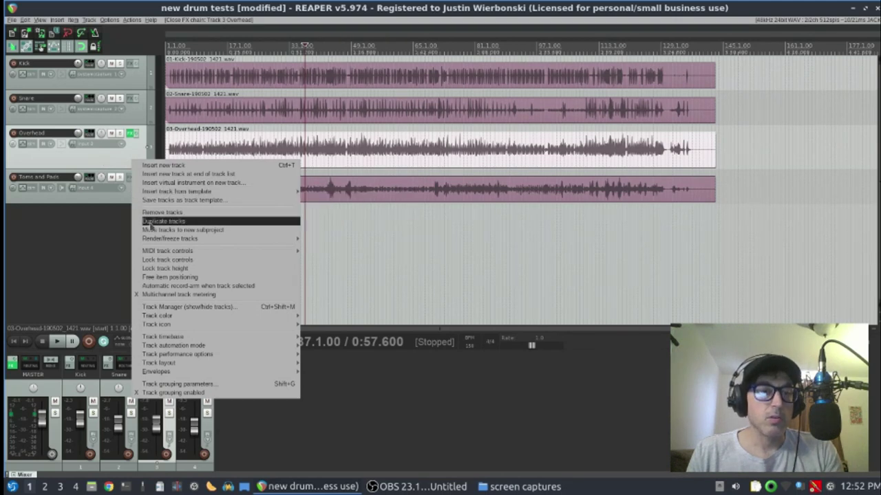
{"action": "left_click", "coordinate": [163, 221]}
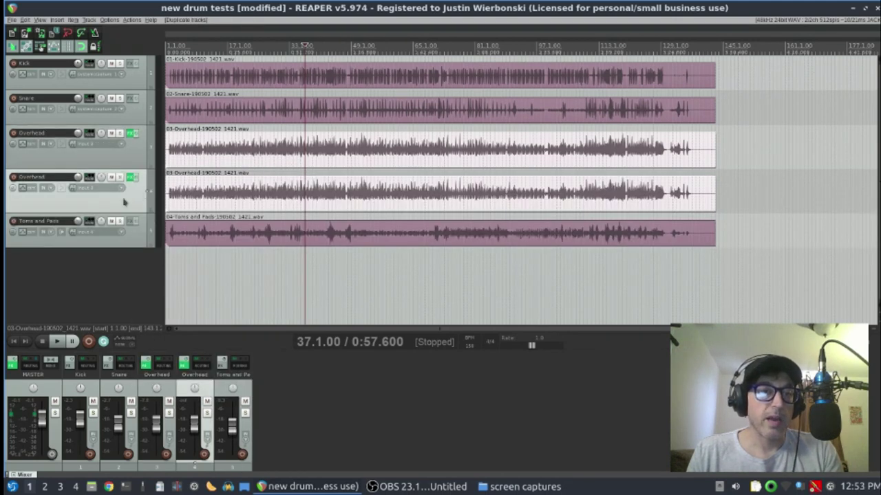
{"action": "left_click", "coordinate": [135, 165]}
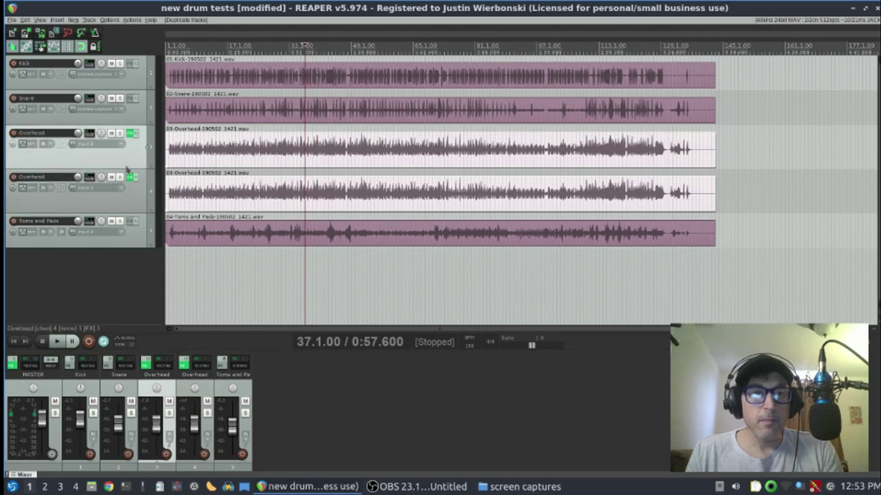
Rename the duplicated track Overhead Copy and adjust the panning of the overhead tracks.
{"action": "left_click", "coordinate": [105, 203]}
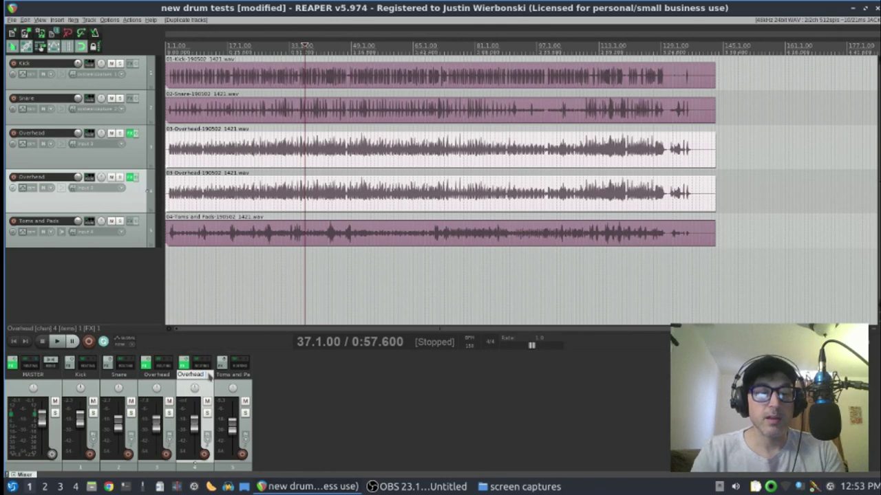
{"action": "type", "text": "Copy"}
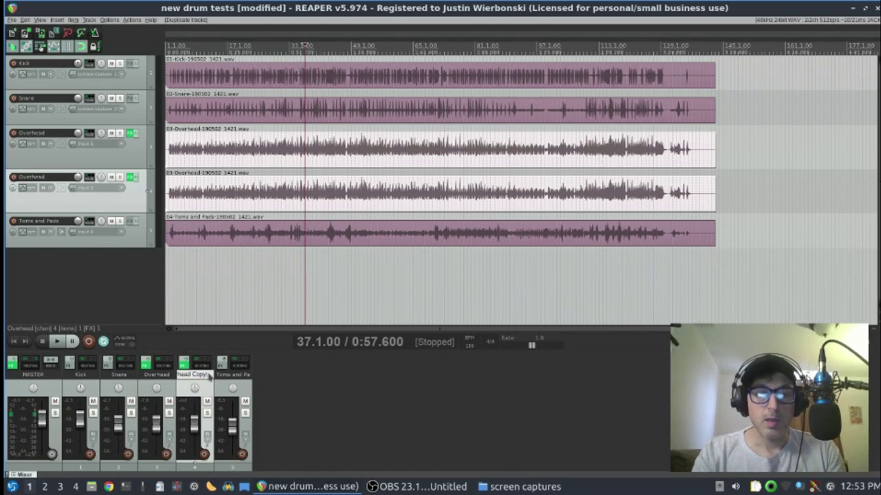
{"action": "key", "text": "Return"}
{"action": "left_click_drag", "start_coordinate": [156, 389], "coordinate": [194, 363]}
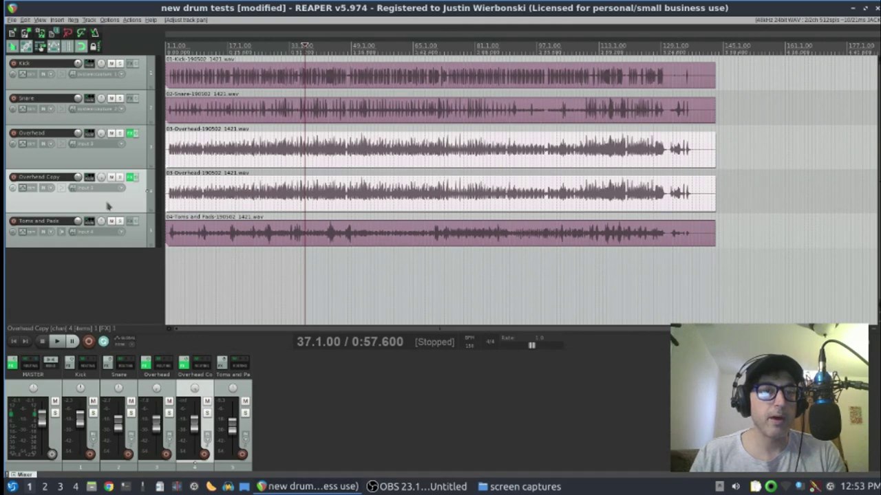
Turn off snapping and shift the Overhead Copy recording slightly later than the original Overhead recording.
{"action": "left_click", "coordinate": [179, 152]}
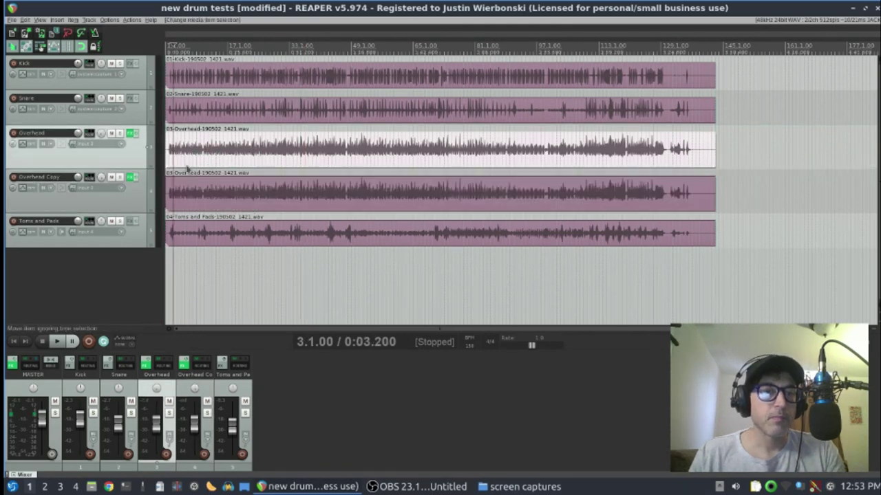
{"action": "scroll", "coordinate": [187, 168], "scroll_direction": "up", "scroll_amount": 6}
{"action": "scroll", "coordinate": [186, 168], "scroll_direction": "up", "scroll_amount": 10}
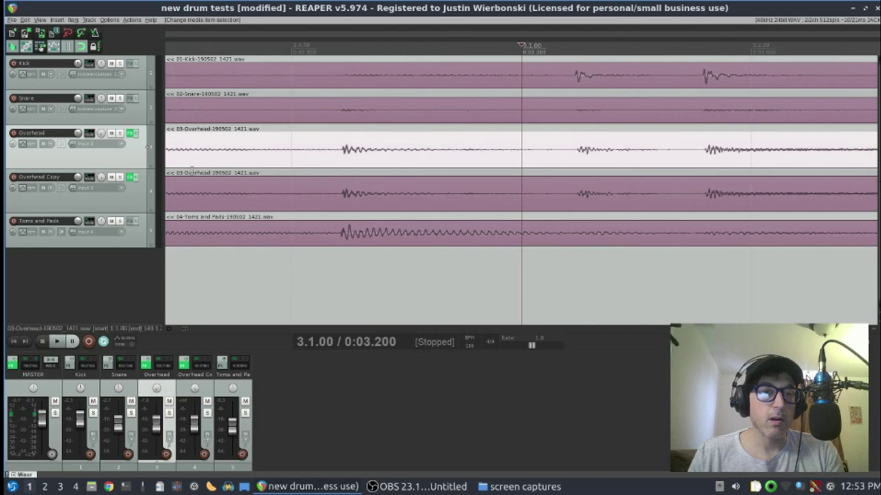
{"action": "left_click", "coordinate": [293, 198]}
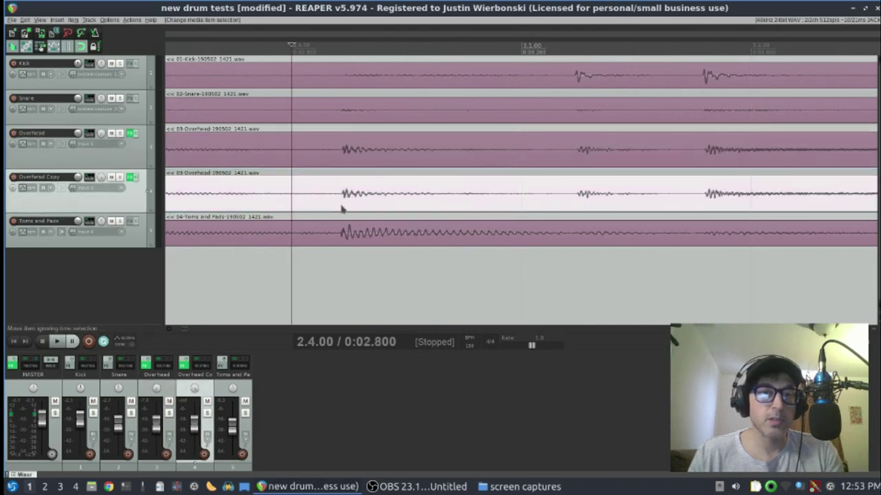
{"action": "scroll", "coordinate": [342, 209], "scroll_direction": "up", "scroll_amount": 3}
{"action": "scroll", "coordinate": [342, 209], "scroll_direction": "down", "scroll_amount": 2}
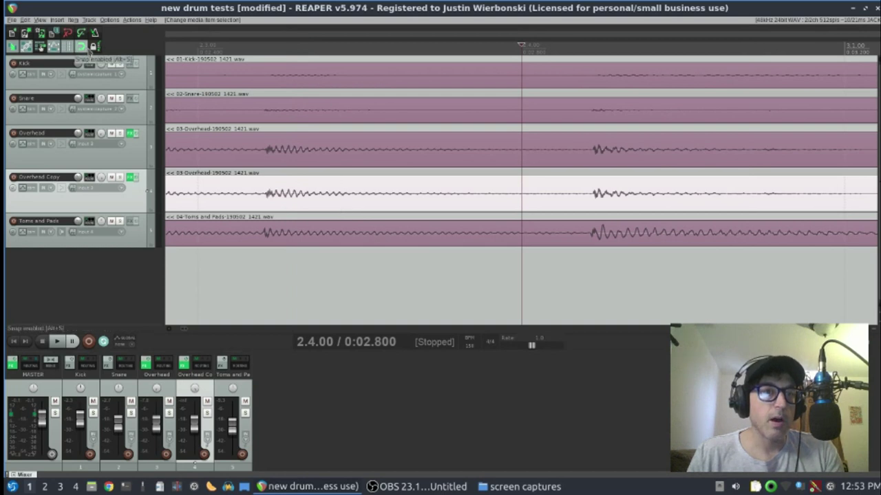
{"action": "left_click", "coordinate": [81, 46]}
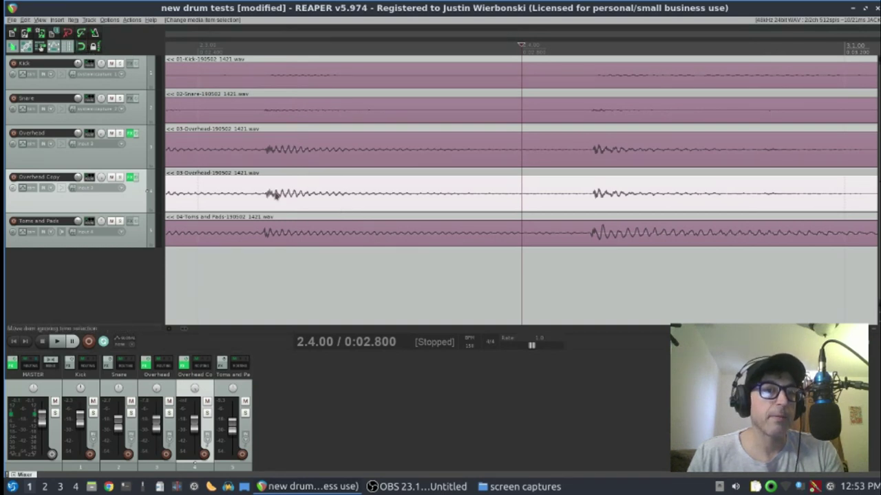
{"action": "left_click_drag", "start_coordinate": [273, 204], "coordinate": [285, 209]}
Play the full mix from near the beginning to hear the offset overhead copy, and stop playback.
{"action": "scroll", "coordinate": [201, 48], "scroll_direction": "down", "scroll_amount": 6}
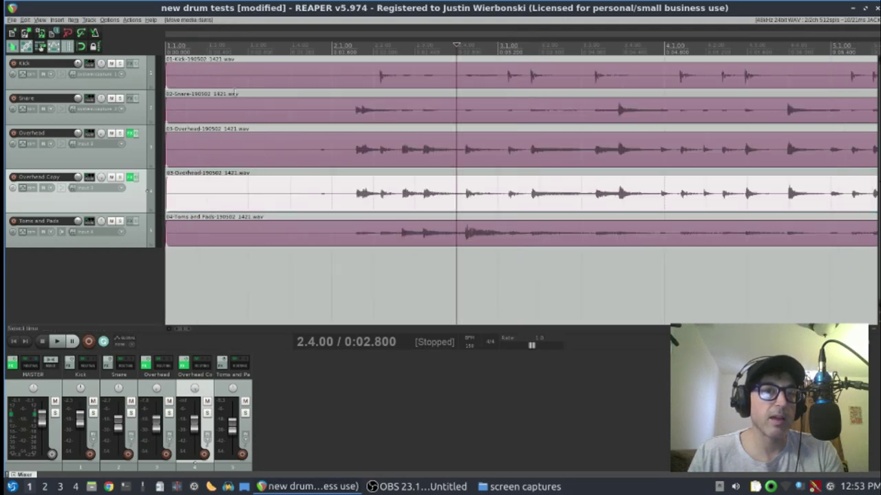
{"action": "left_click", "coordinate": [181, 47]}
{"action": "key", "text": "space"}
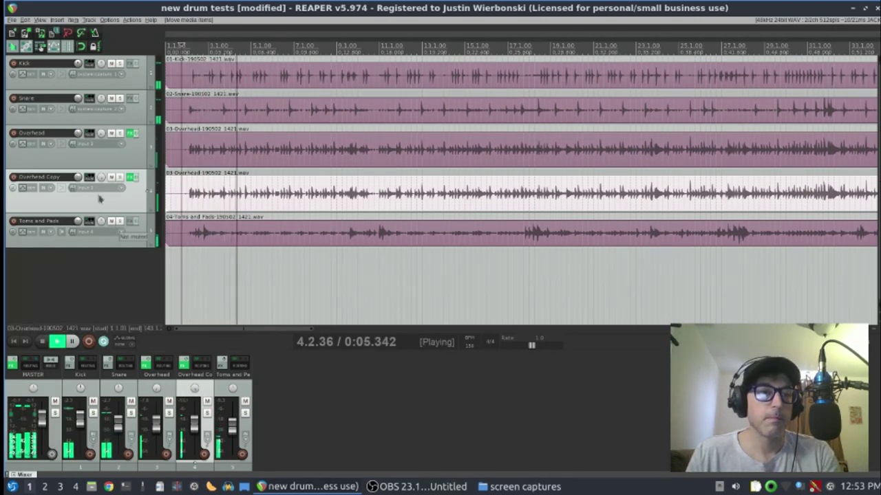
{"action": "key", "text": "space"}
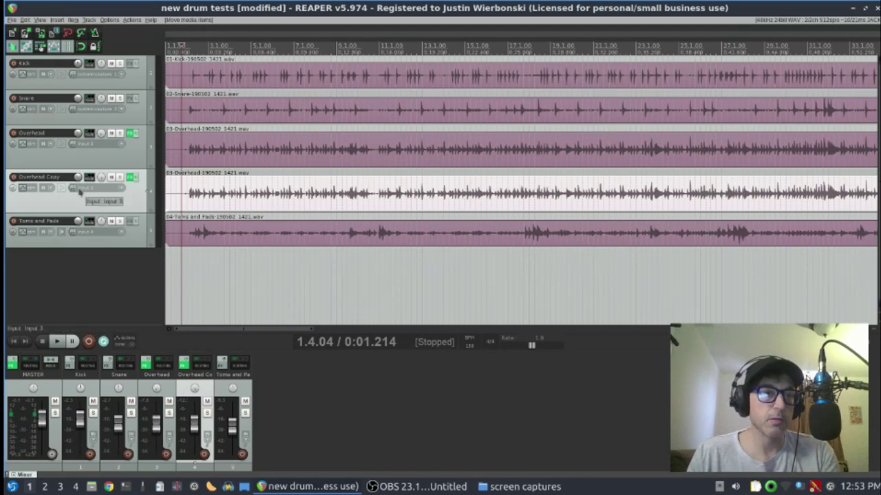
{"action": "left_click", "coordinate": [88, 161]}
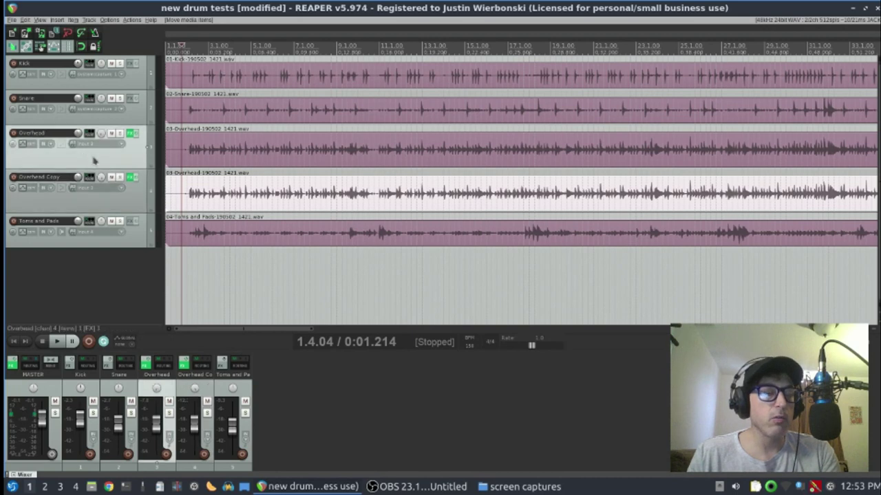
{"action": "left_click", "coordinate": [83, 145]}
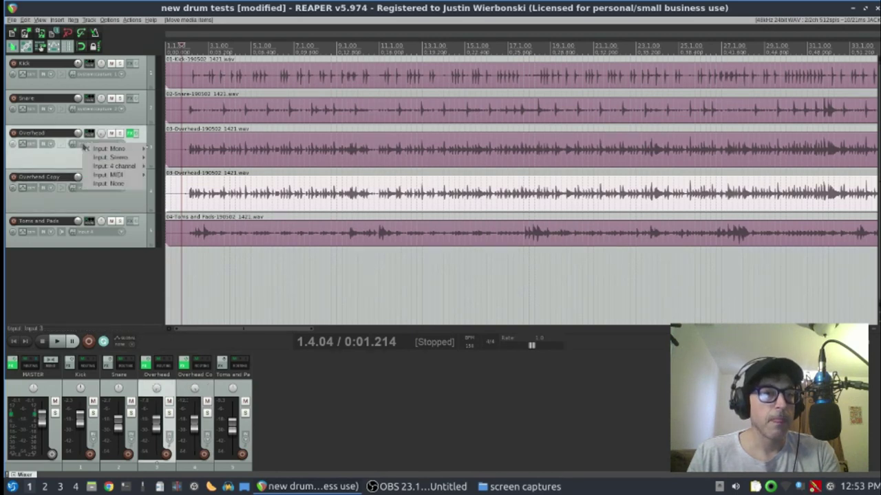
{"action": "left_click", "coordinate": [61, 160]}
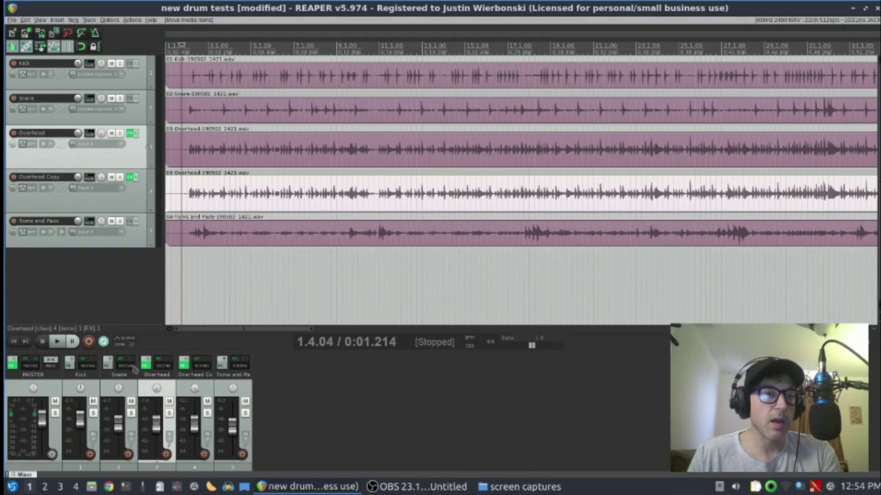
Solo the Overhead and Overhead Copy tracks and play them together to hear the widened overheads.
{"action": "left_click", "coordinate": [169, 412]}
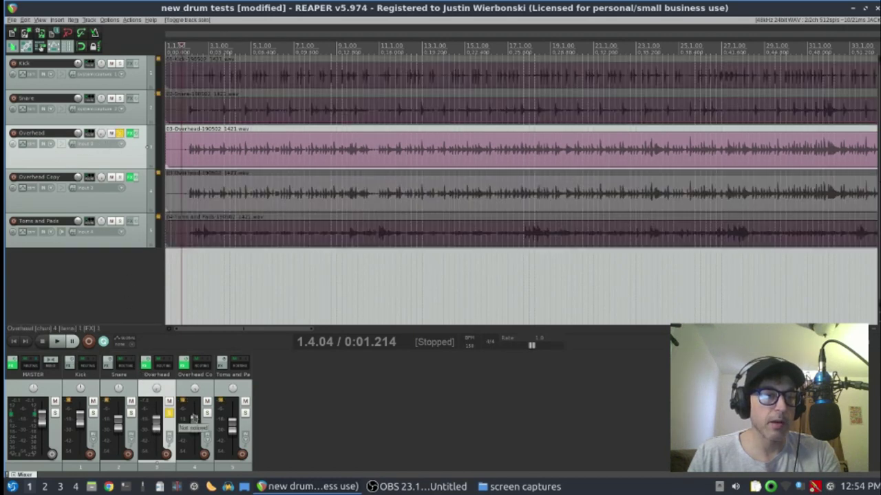
{"action": "left_click", "coordinate": [206, 413]}
{"action": "key", "text": "space"}
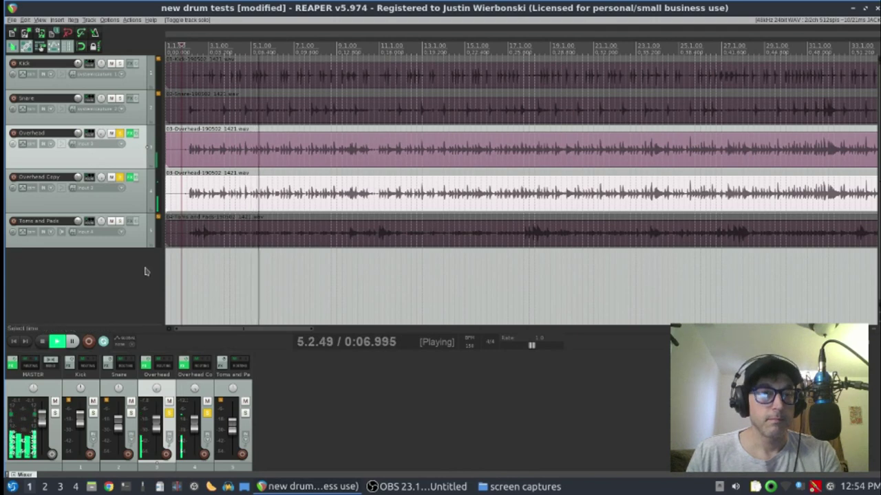
{"action": "key", "text": "space"}
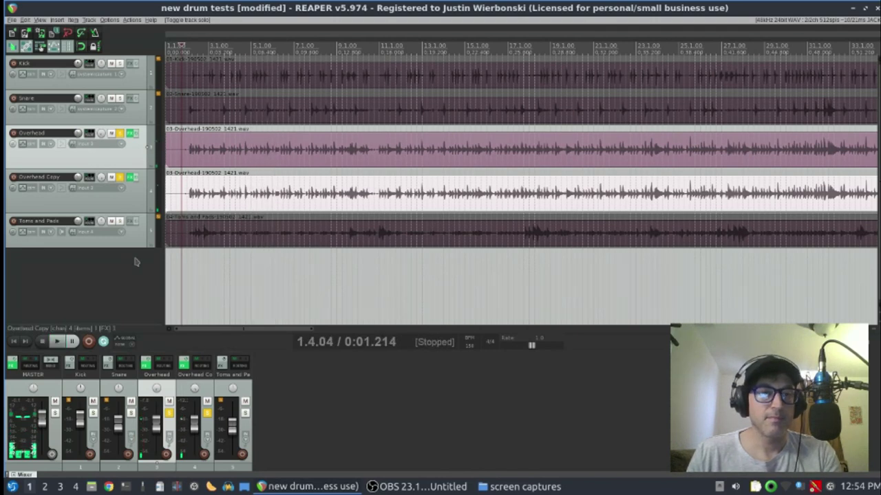
Add the ReaEQ (Cockos) equalizer after the DC Filter on the Overhead Copy track.
{"action": "left_click", "coordinate": [141, 202]}
{"action": "left_click", "coordinate": [131, 179]}
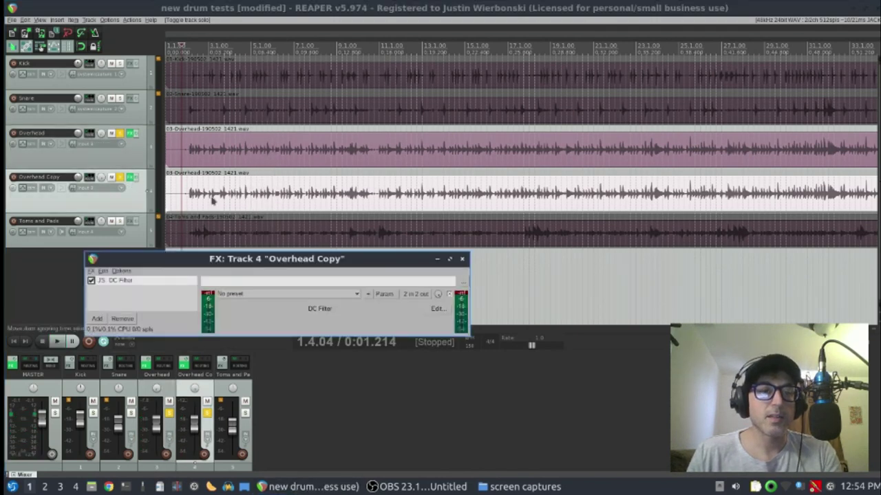
{"action": "left_click", "coordinate": [131, 302]}
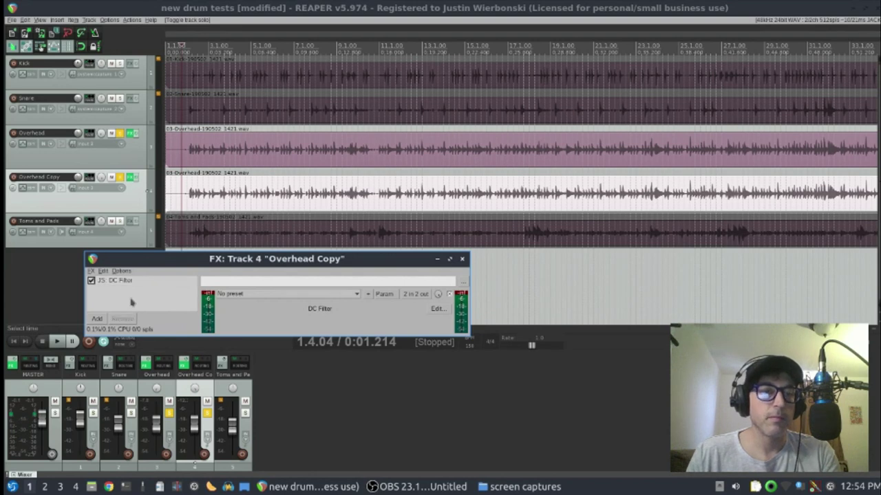
{"action": "left_click", "coordinate": [125, 203]}
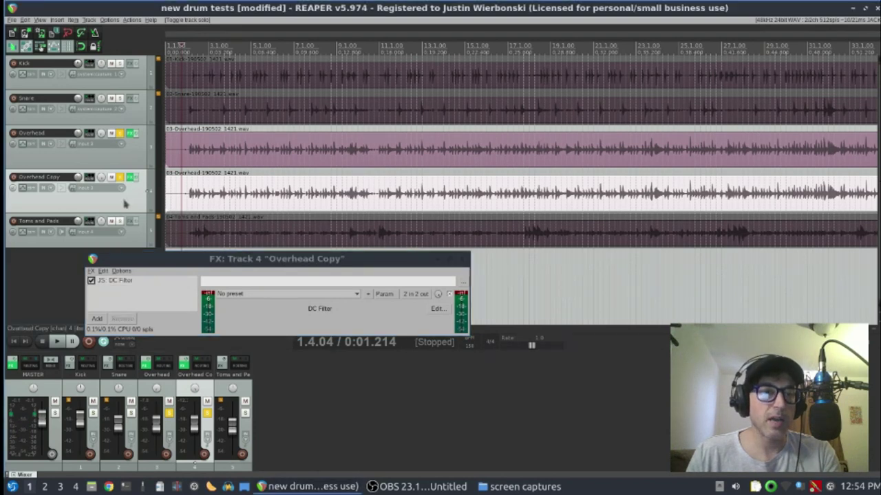
{"action": "left_click", "coordinate": [97, 318]}
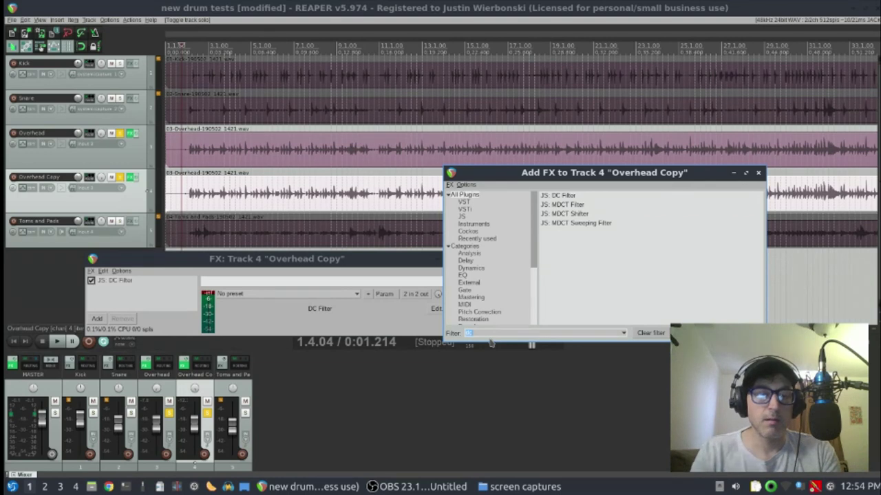
{"action": "type", "text": "eq"}
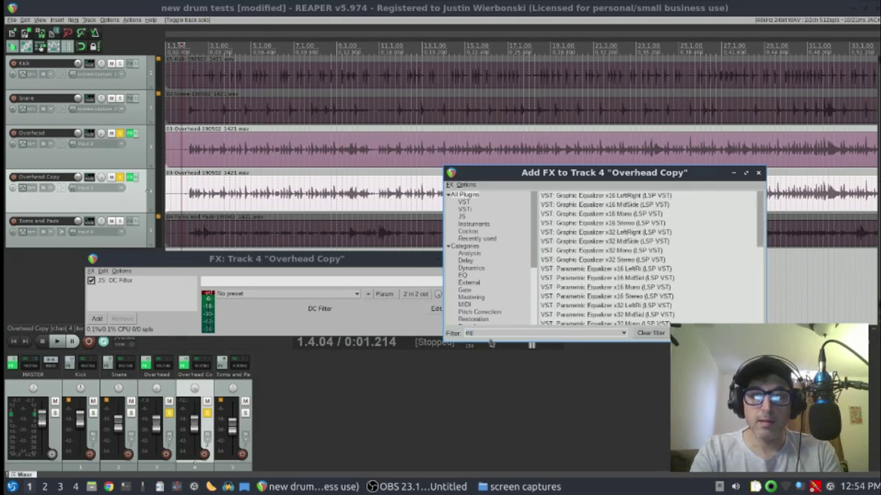
{"action": "scroll", "coordinate": [659, 259], "scroll_direction": "down", "scroll_amount": 2}
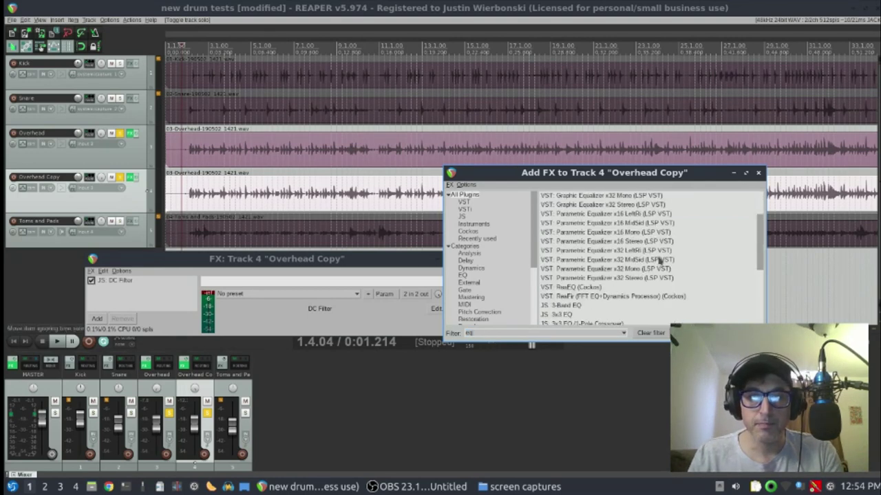
{"action": "double_click", "coordinate": [590, 288]}
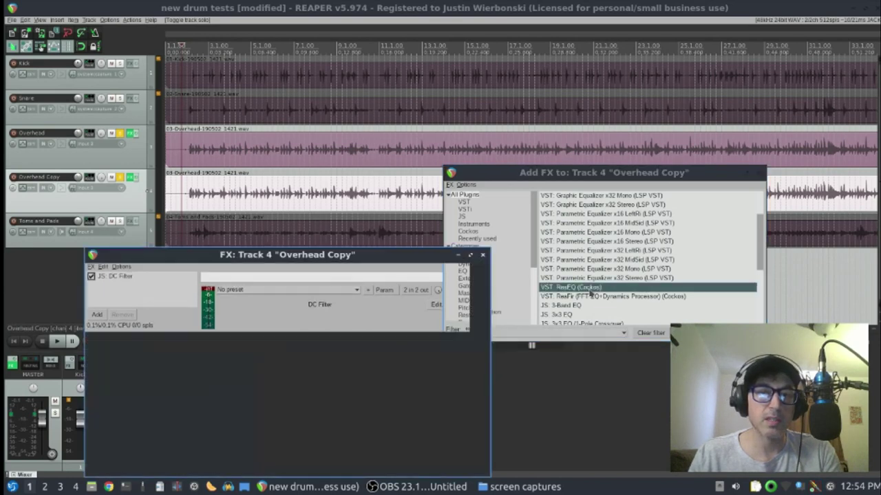
{"action": "left_click_drag", "start_coordinate": [424, 259], "coordinate": [522, 171]}
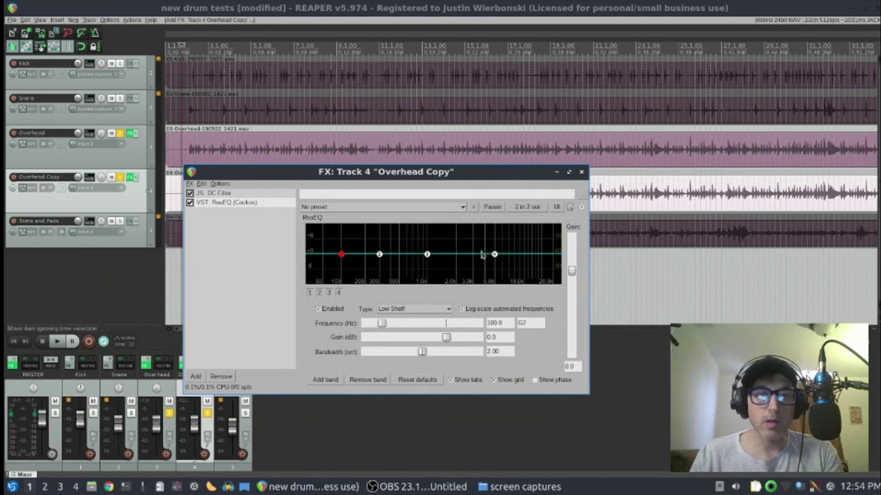
With the overheads playing, boost Overhead Copy's third EQ band about 2.2 dB near 1182 Hz and cut the high shelf about 0.5 dB near 9256 Hz.
{"action": "left_click_drag", "start_coordinate": [427, 254], "coordinate": [514, 257]}
{"action": "left_click_drag", "start_coordinate": [456, 253], "coordinate": [466, 256]}
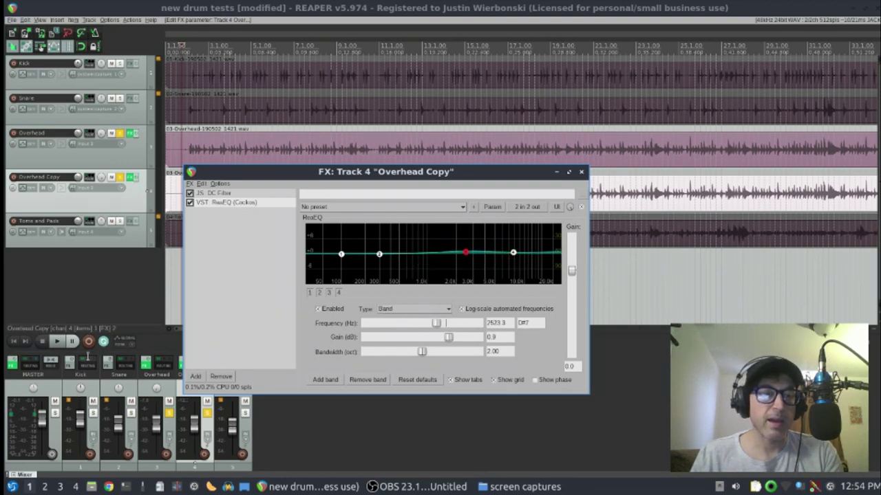
{"action": "key", "text": "space"}
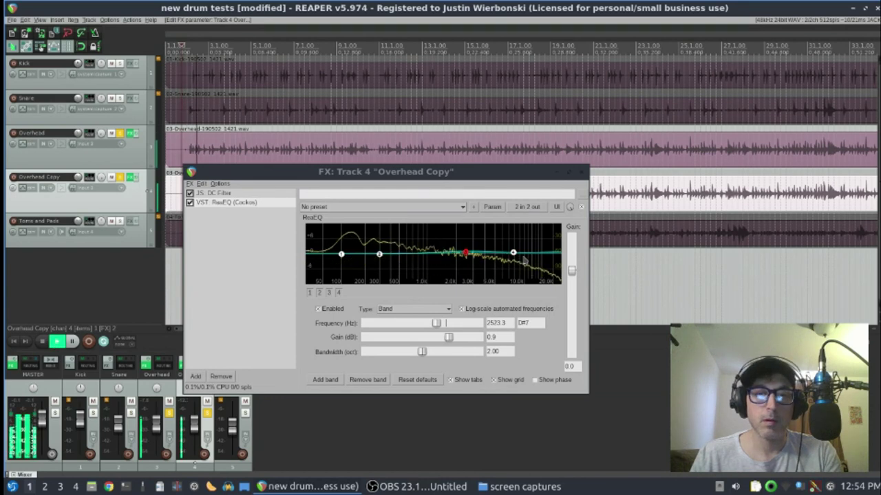
{"action": "left_click_drag", "start_coordinate": [514, 254], "coordinate": [521, 256]}
{"action": "left_click", "coordinate": [466, 255]}
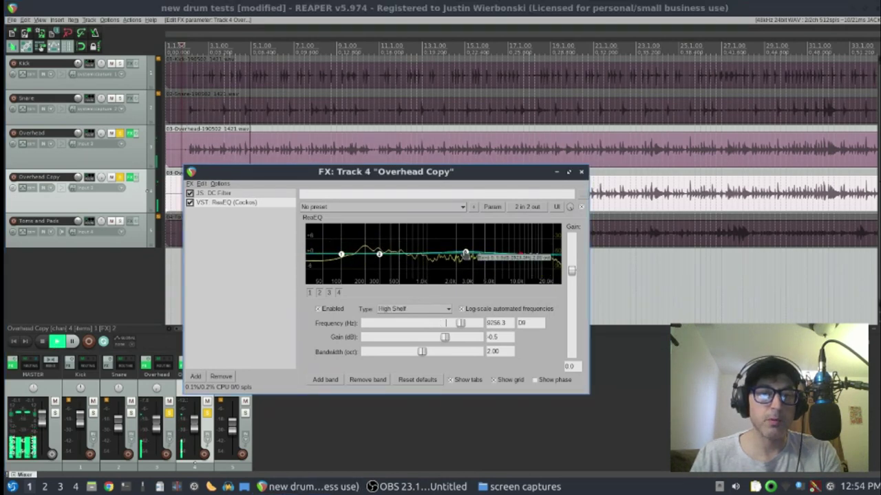
{"action": "left_click_drag", "start_coordinate": [466, 255], "coordinate": [435, 251]}
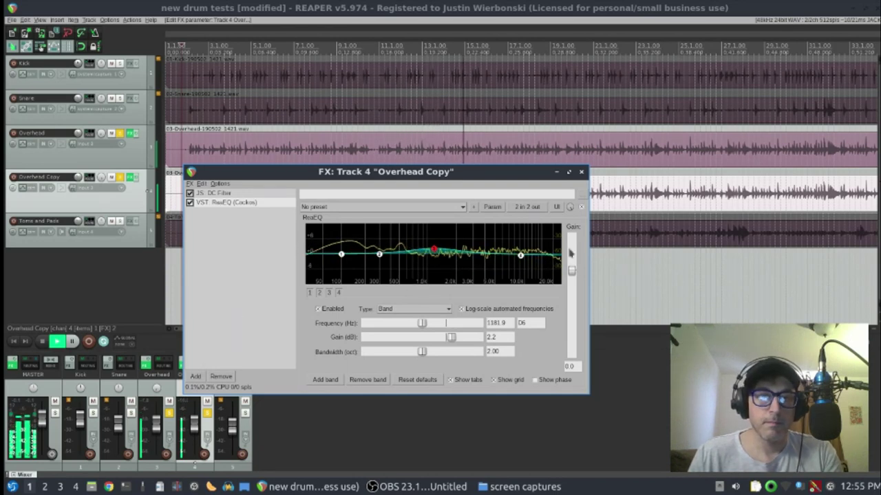
Add an EQ band on Overhead Copy at about -0.6 dB near 7.6 kHz and set the high shelf to about 1.8 dB near 14.6 kHz.
{"action": "left_click_drag", "start_coordinate": [521, 256], "coordinate": [543, 259]}
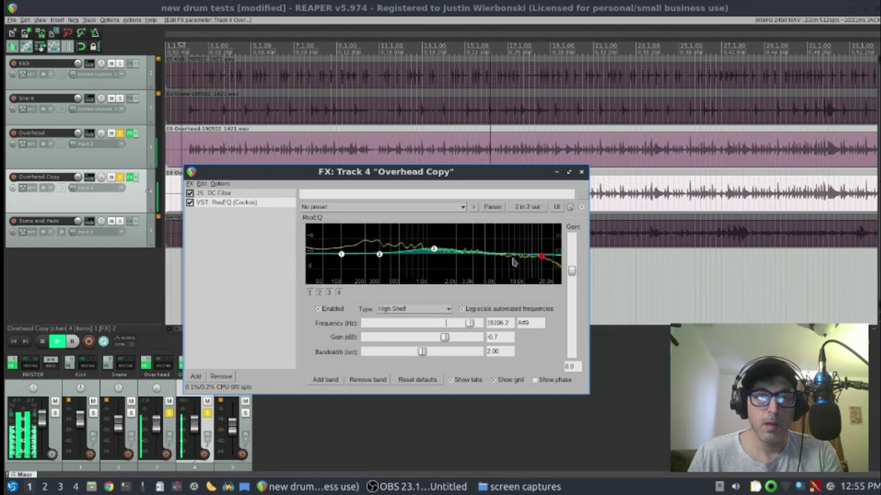
{"action": "double_click", "coordinate": [512, 258]}
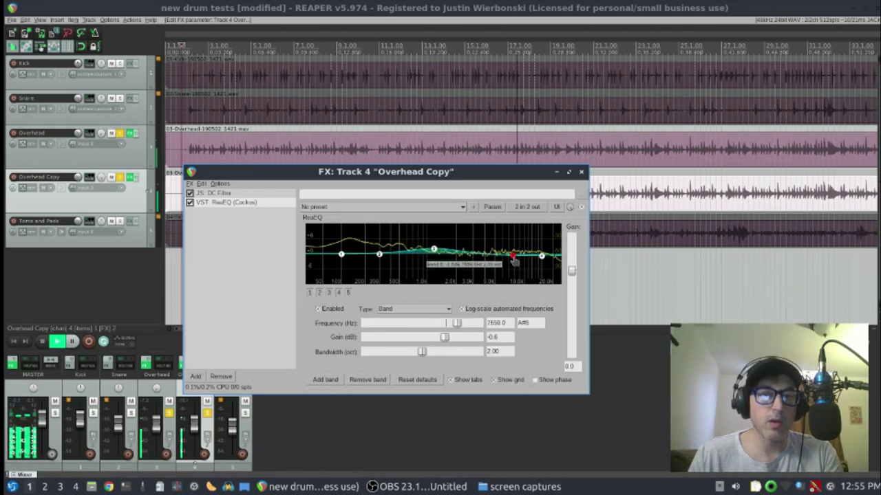
{"action": "left_click_drag", "start_coordinate": [542, 259], "coordinate": [544, 256]}
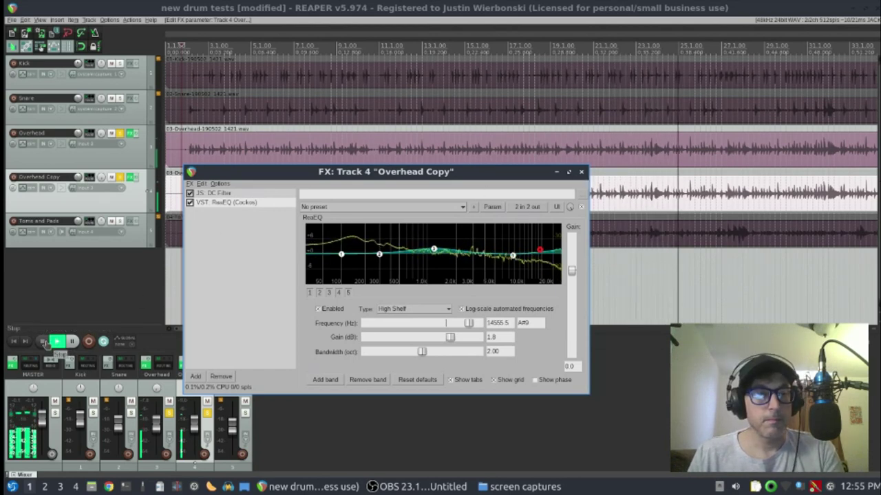
{"action": "left_click", "coordinate": [44, 342]}
{"action": "left_click", "coordinate": [583, 172]}
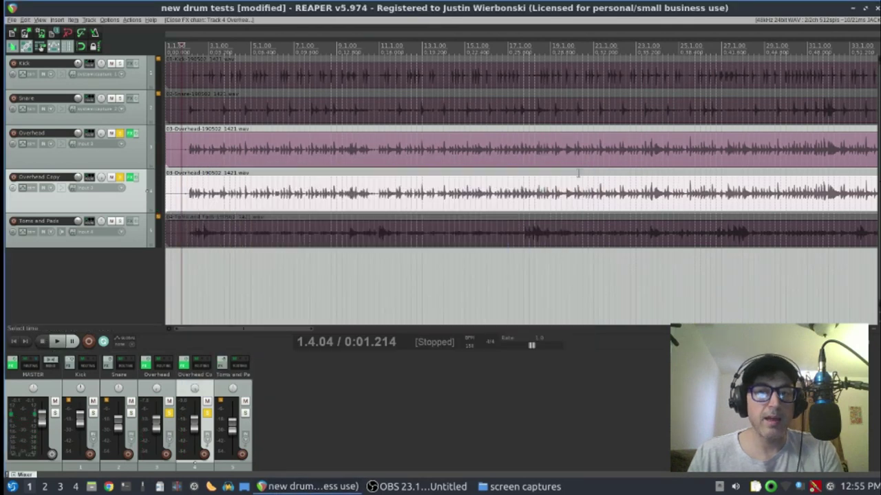
Unsolo both overhead tracks and play the full mix from around bar 3, stopping playback after listening.
{"action": "left_click", "coordinate": [169, 413]}
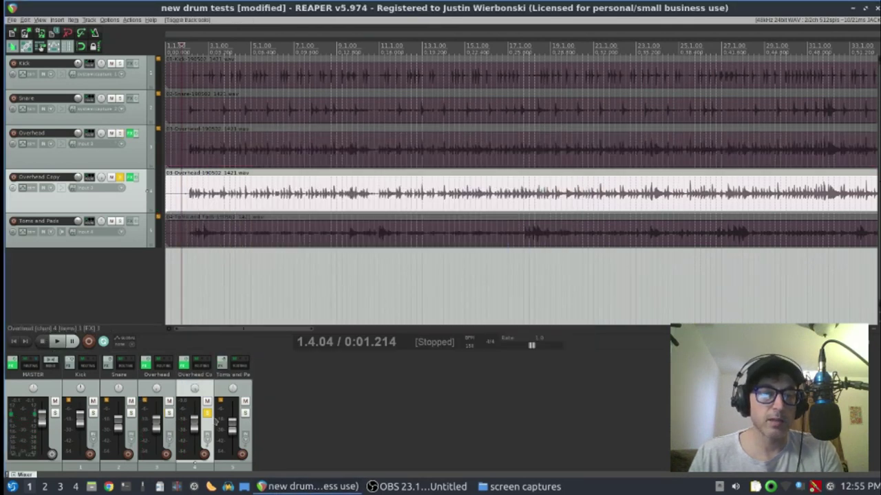
{"action": "left_click", "coordinate": [207, 415]}
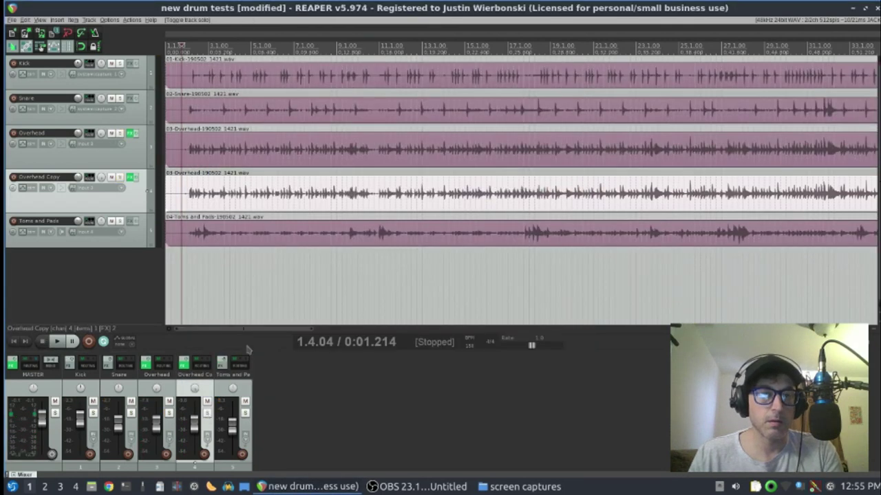
{"action": "left_click", "coordinate": [219, 45]}
{"action": "key", "text": "space"}
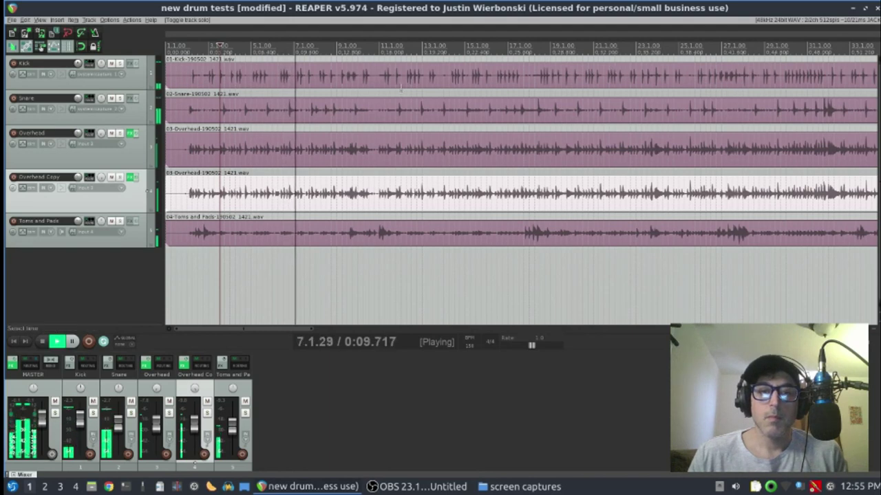
{"action": "left_click", "coordinate": [42, 342]}
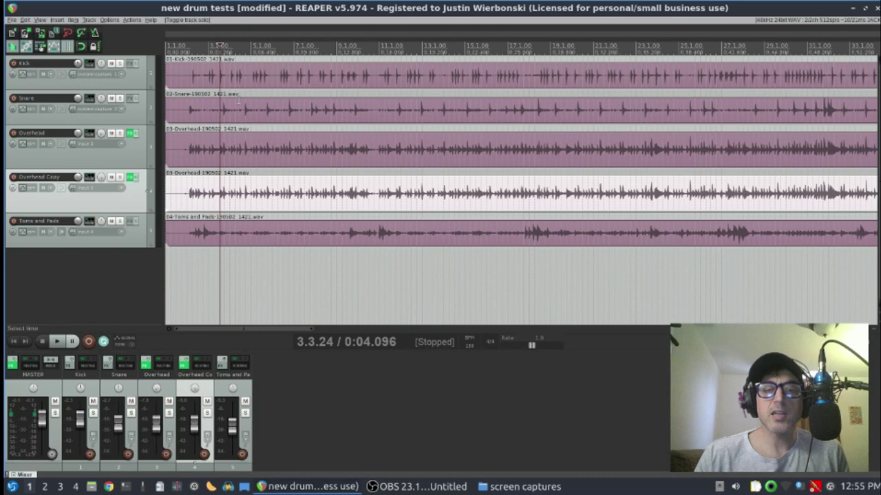
Disable the third band, the midrange boost, in the Overhead Copy track's ReaEQ.
{"action": "left_click", "coordinate": [119, 162]}
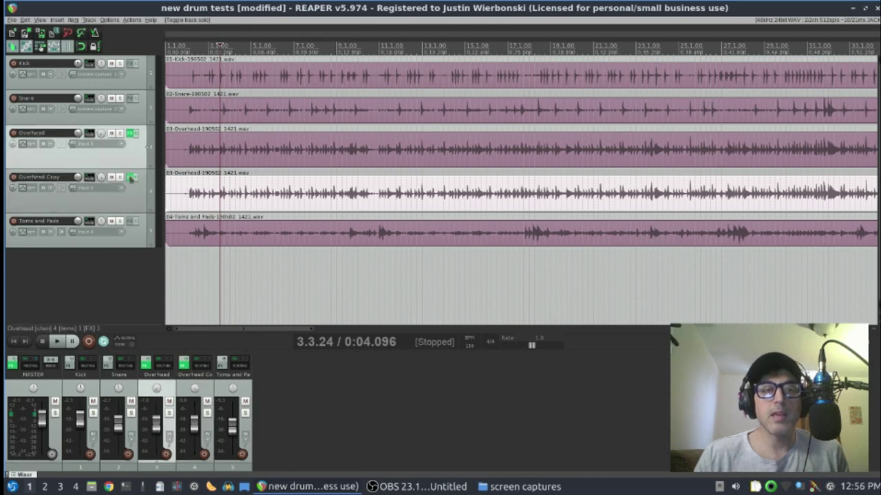
{"action": "left_click", "coordinate": [132, 178]}
{"action": "double_click", "coordinate": [434, 250]}
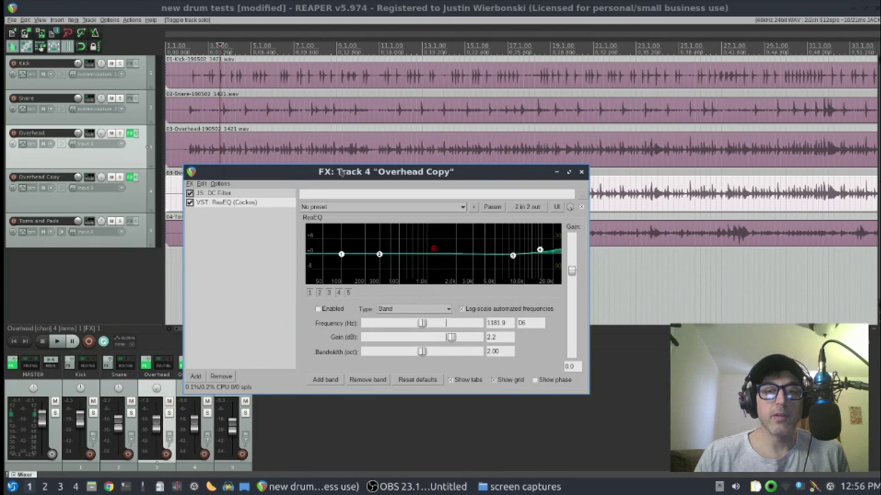
{"action": "left_click", "coordinate": [581, 172]}
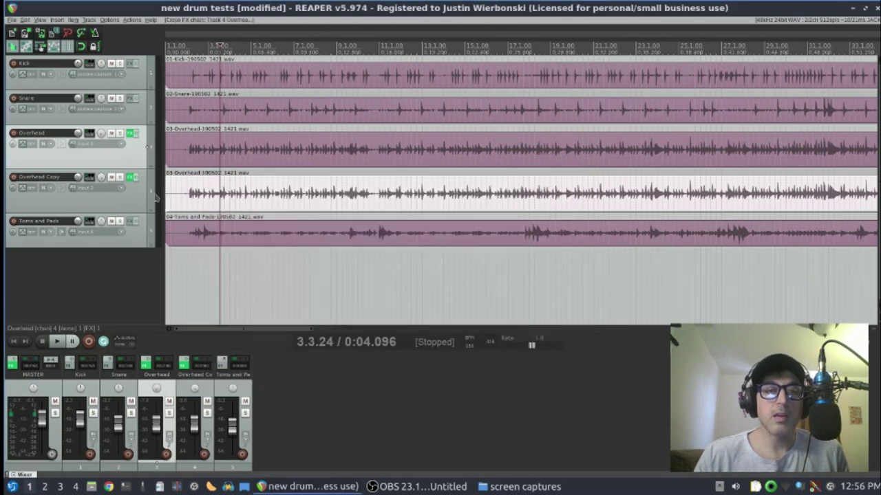
Add ReaEQ to the original Overhead track and boost its third band about 2.0 dB near 705 Hz.
{"action": "left_click", "coordinate": [133, 135]}
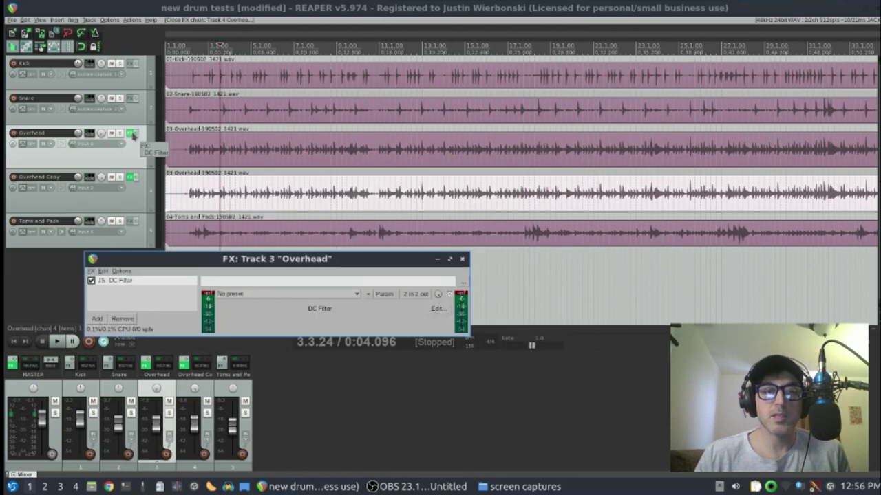
{"action": "left_click", "coordinate": [97, 318]}
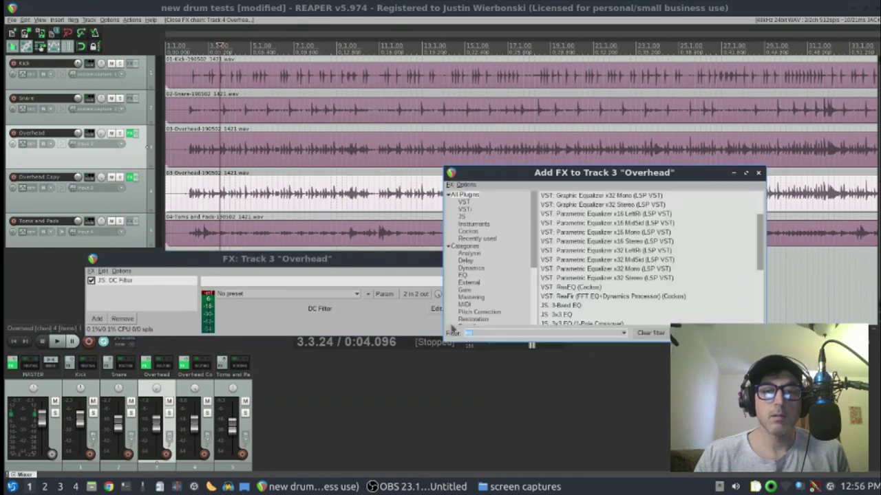
{"action": "double_click", "coordinate": [588, 287]}
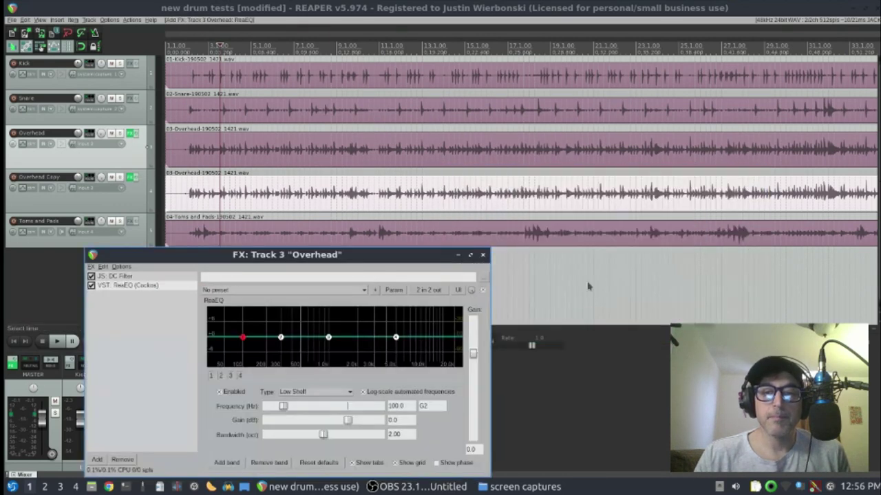
{"action": "left_click_drag", "start_coordinate": [327, 338], "coordinate": [327, 337]}
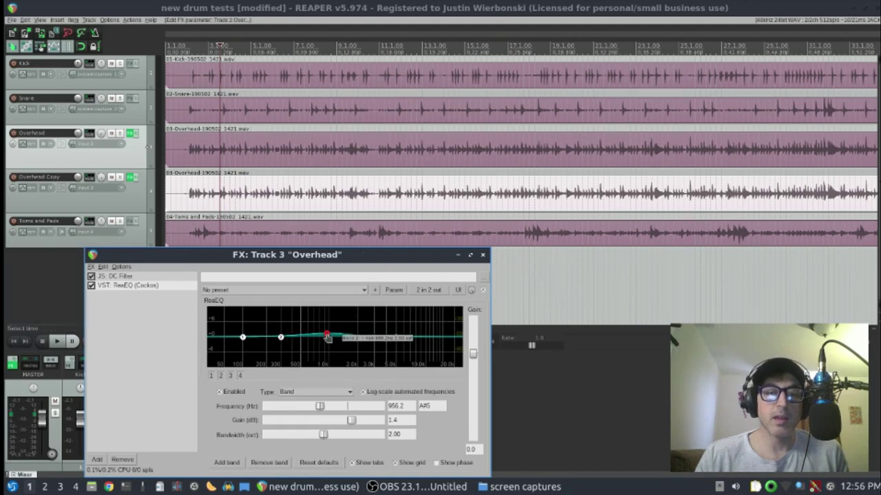
{"action": "left_click_drag", "start_coordinate": [328, 335], "coordinate": [315, 337]}
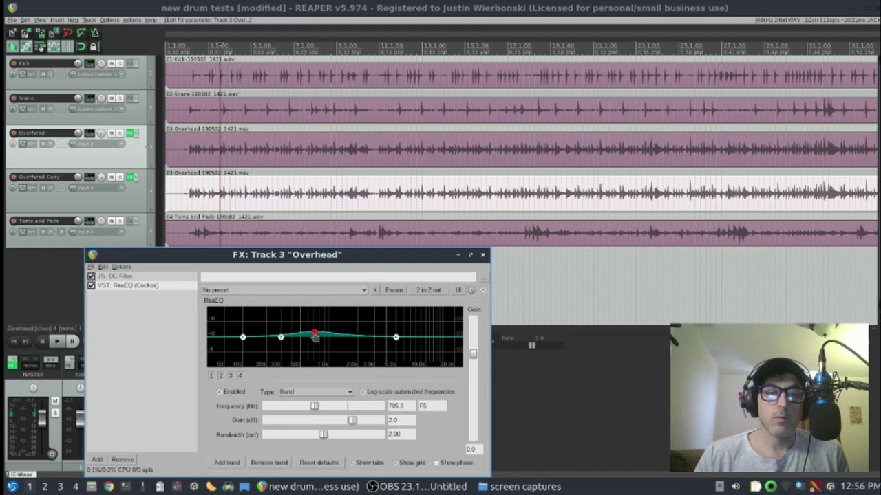
{"action": "left_click", "coordinate": [483, 256]}
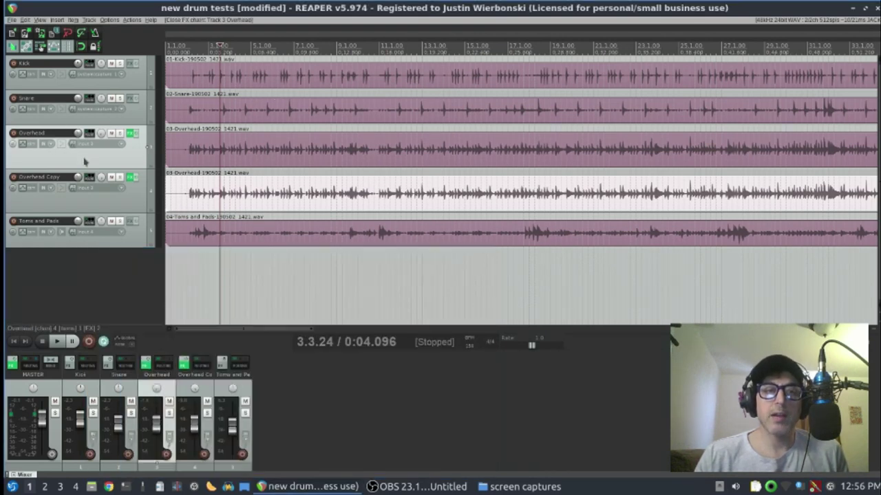
Play the full mix from around bar 12 to hear the separately equalized overheads, and stop playback.
{"action": "left_click", "coordinate": [121, 208]}
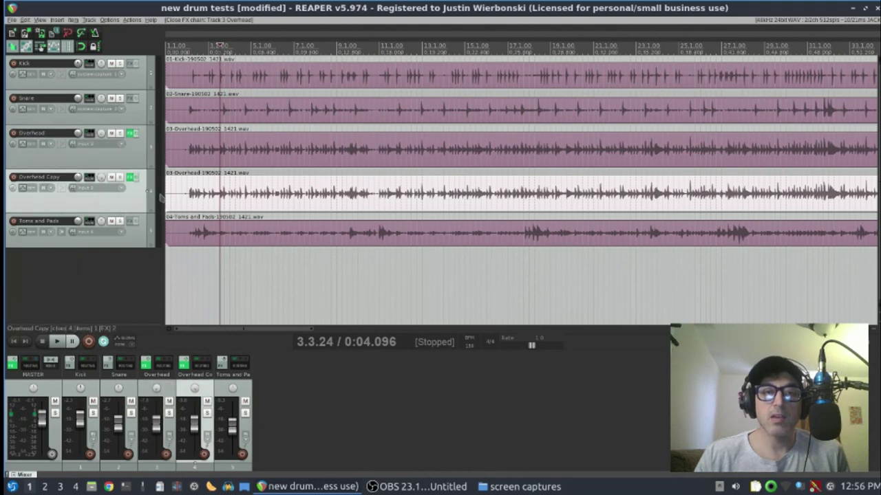
{"action": "left_click", "coordinate": [411, 50]}
{"action": "key", "text": "space"}
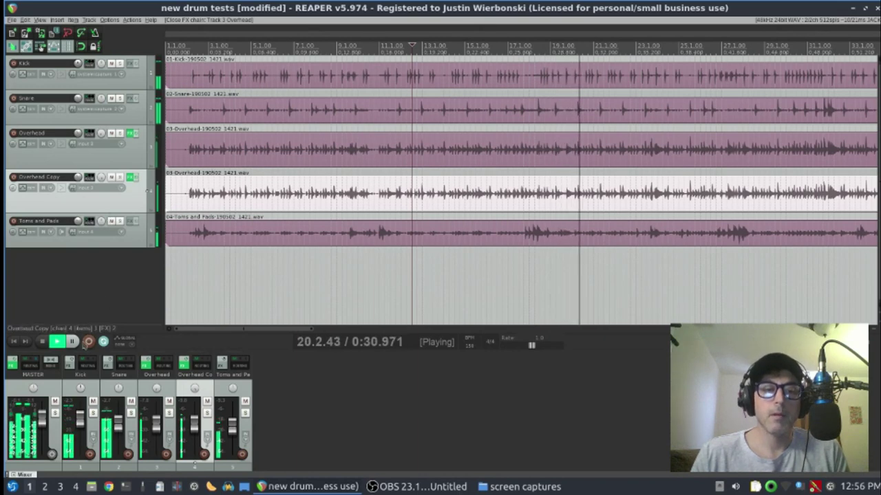
{"action": "left_click", "coordinate": [42, 341]}
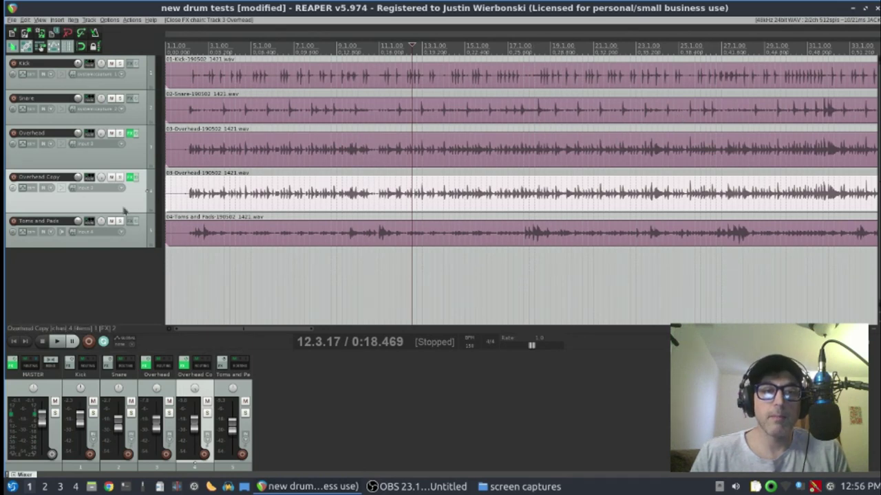
Set Overhead Copy's fifth EQ band to about 1.0 dB near 7.5 kHz and play the full mix to hear it.
{"action": "left_click", "coordinate": [132, 178]}
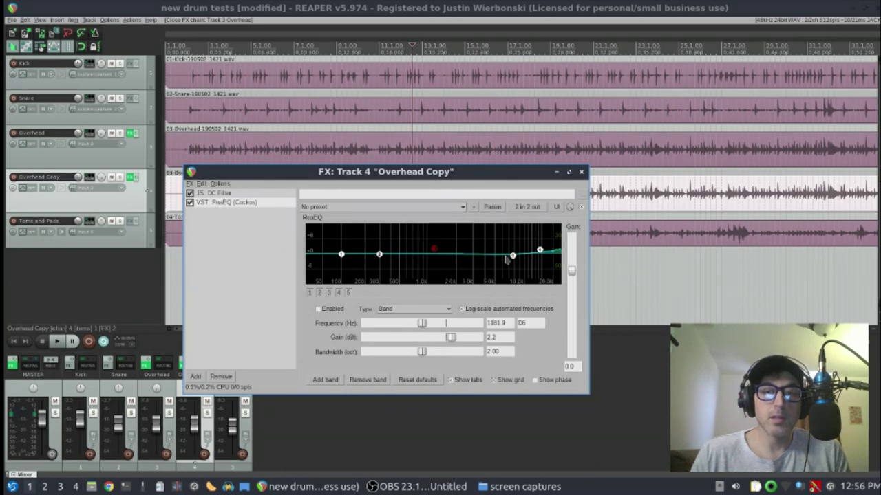
{"action": "left_click_drag", "start_coordinate": [513, 257], "coordinate": [511, 253]}
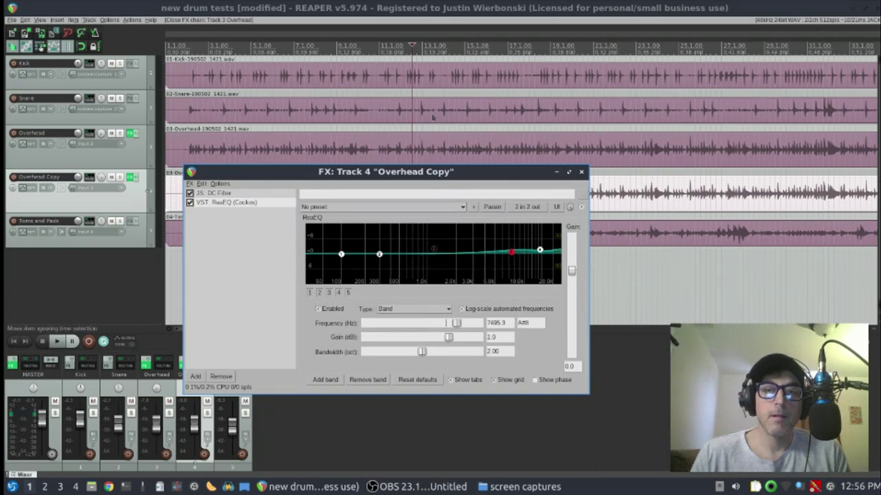
{"action": "left_click", "coordinate": [59, 342]}
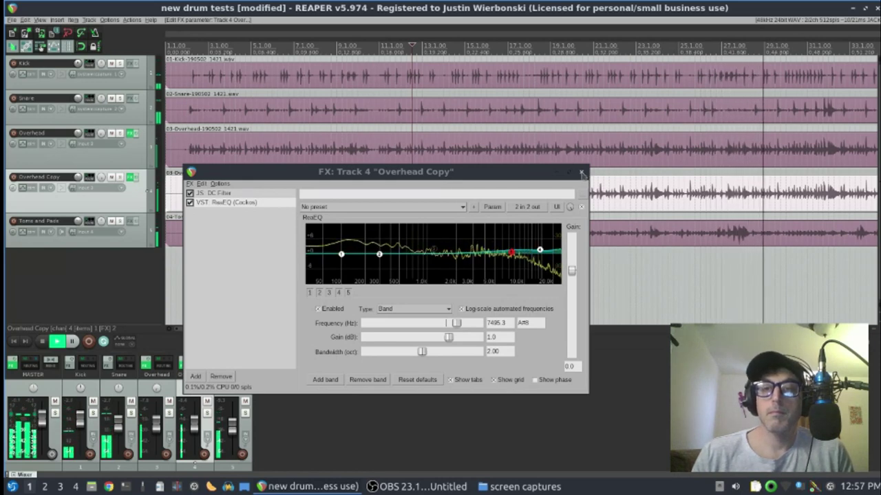
Close the Overhead Copy track's effects window and stop playback.
{"action": "left_click", "coordinate": [582, 172]}
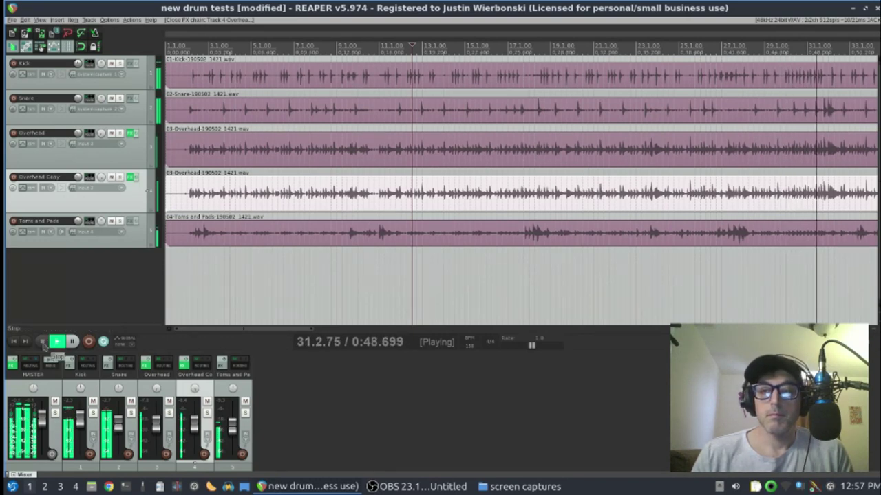
{"action": "left_click", "coordinate": [42, 342]}
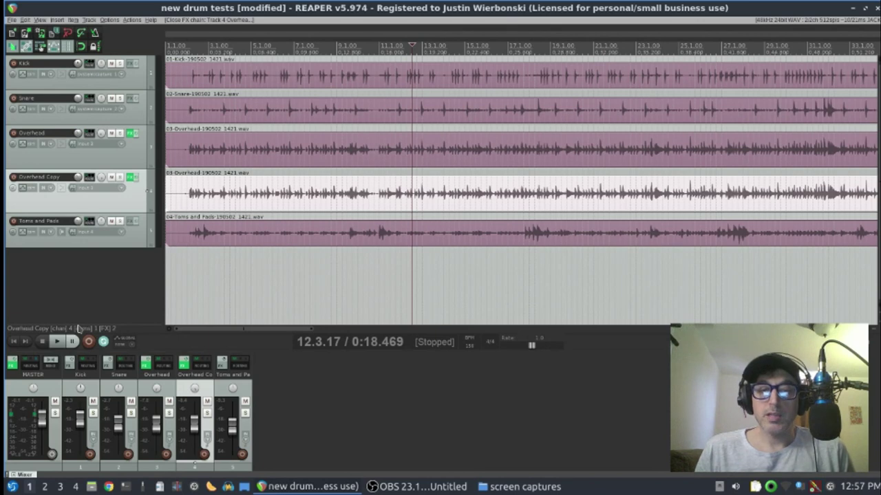
{"action": "right_click", "coordinate": [283, 385]}
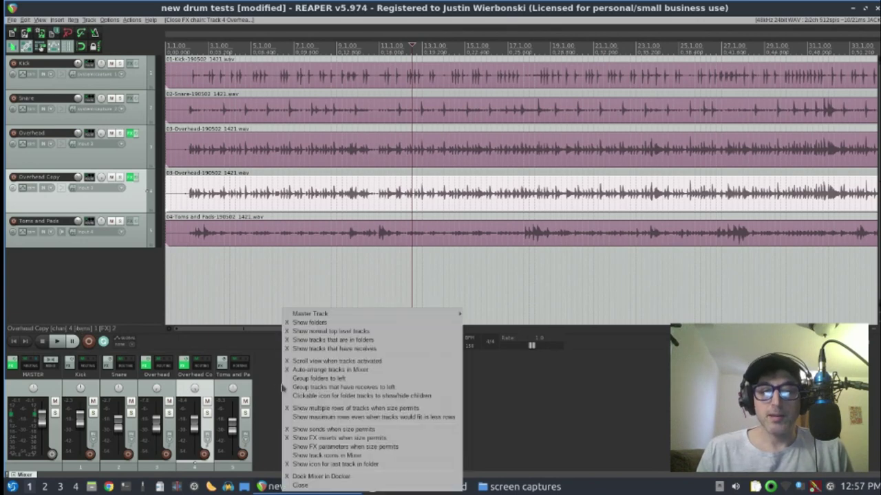
{"action": "left_click", "coordinate": [269, 406]}
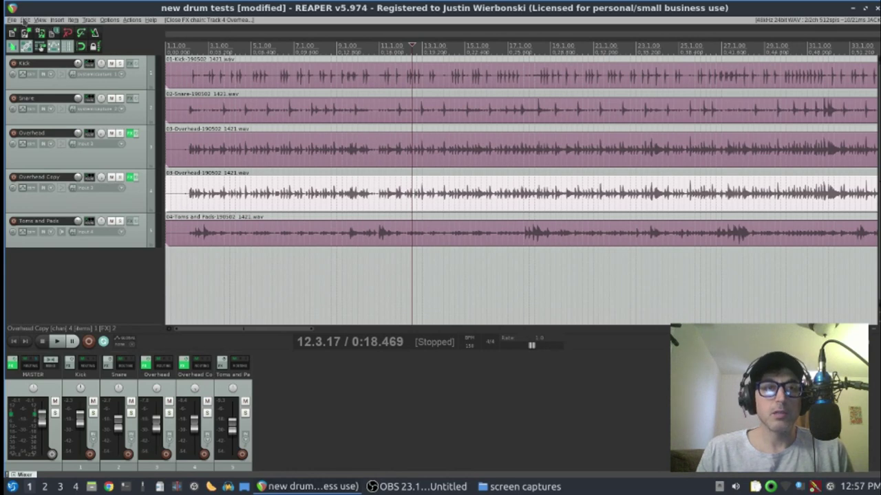
Insert a new track below Overhead Copy and name it Overhead Bus.
{"action": "left_click", "coordinate": [85, 20]}
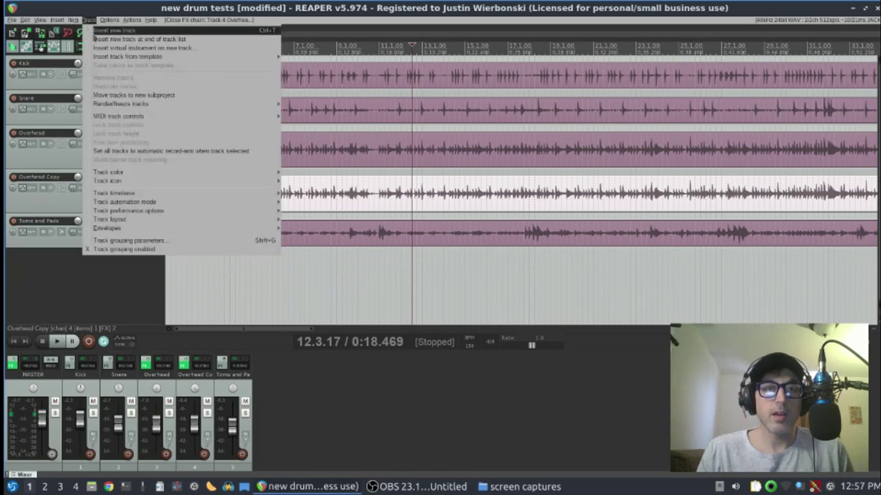
{"action": "left_click", "coordinate": [114, 30]}
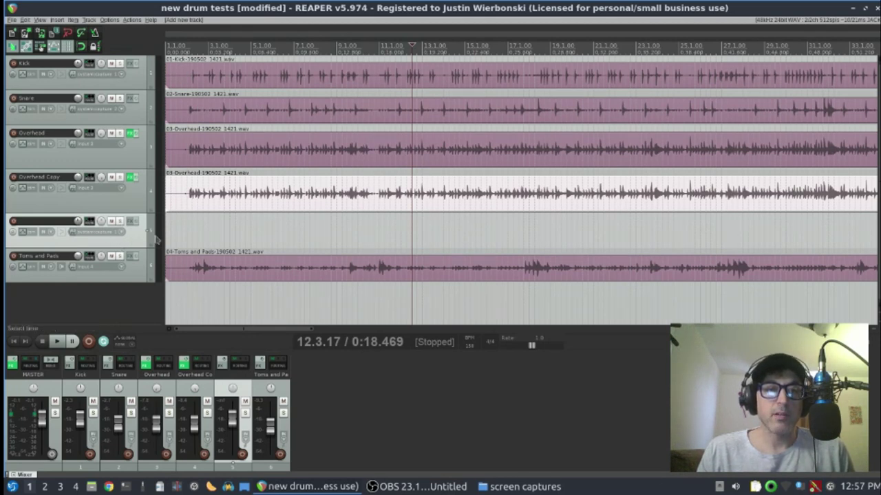
{"action": "double_click", "coordinate": [49, 222]}
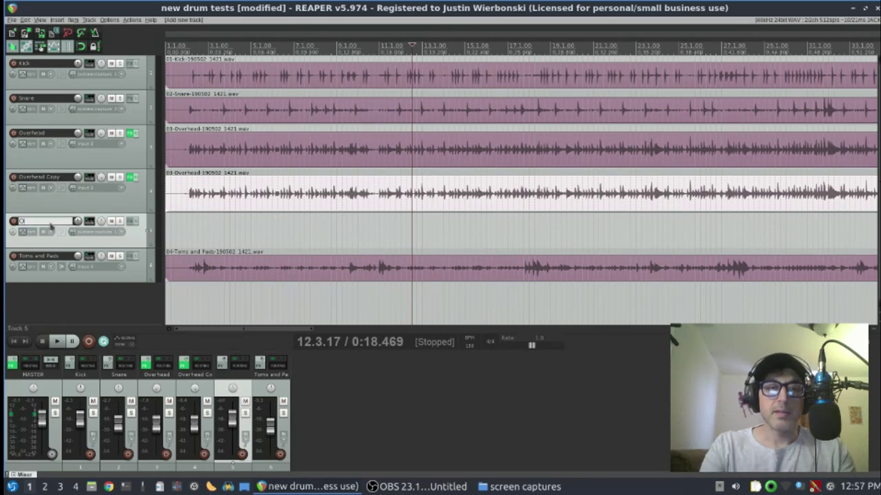
{"action": "type", "text": "Overhead Bu"}
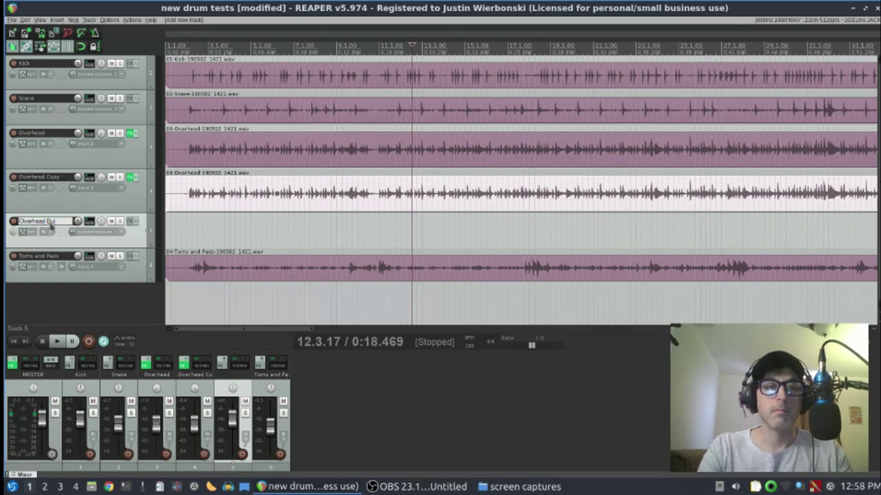
{"action": "type", "text": "s"}
{"action": "key", "text": "Return"}
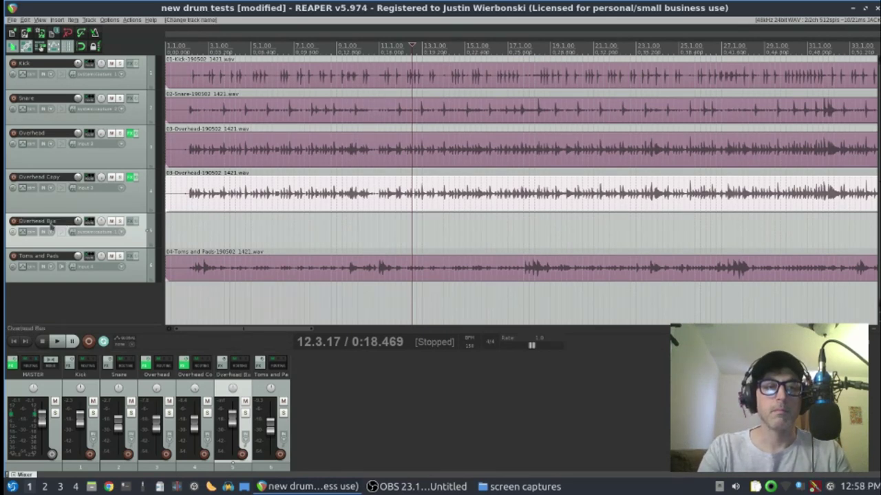
{"action": "left_click", "coordinate": [352, 439]}
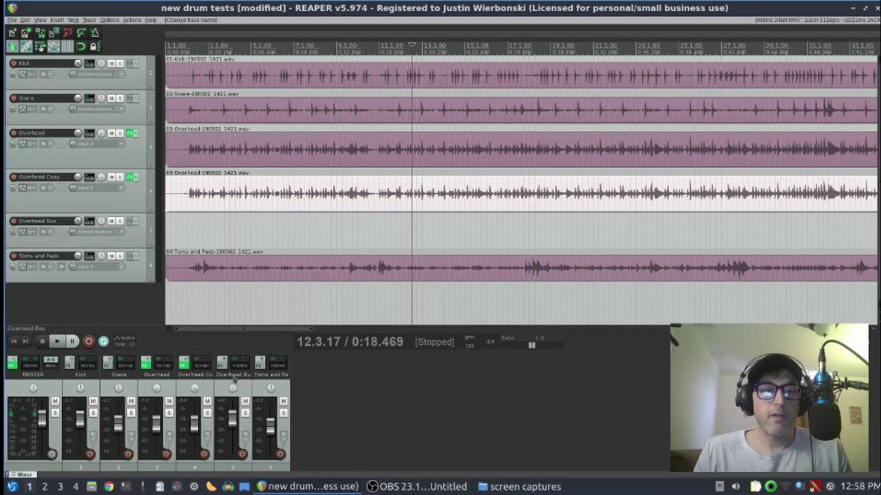
Add receives from the Overhead and Overhead Copy tracks to the Overhead Bus track's routing.
{"action": "left_click", "coordinate": [240, 363]}
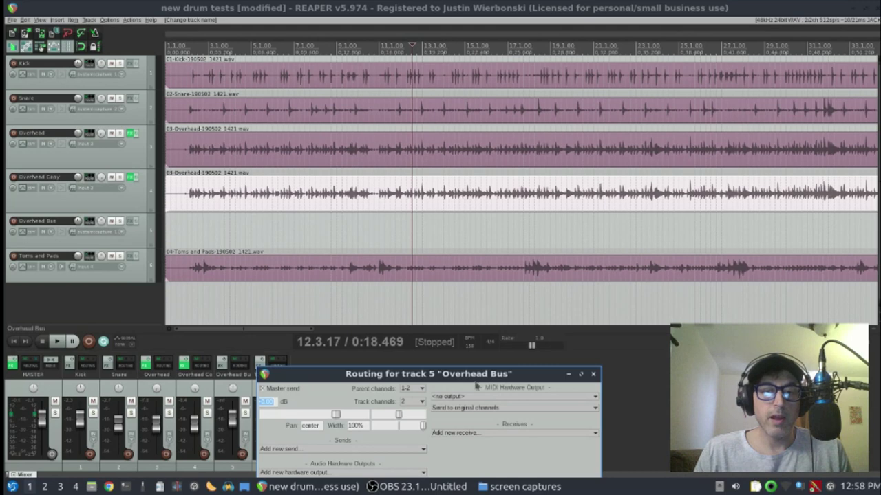
{"action": "left_click", "coordinate": [519, 434]}
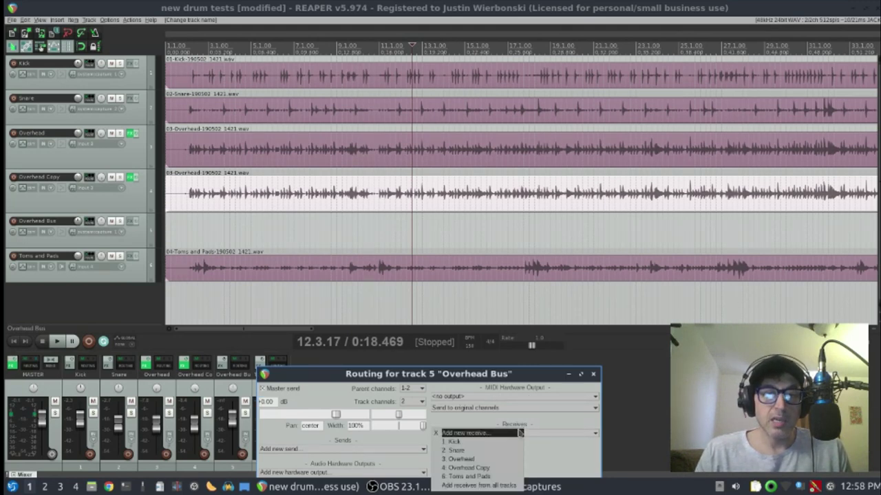
{"action": "left_click", "coordinate": [507, 459]}
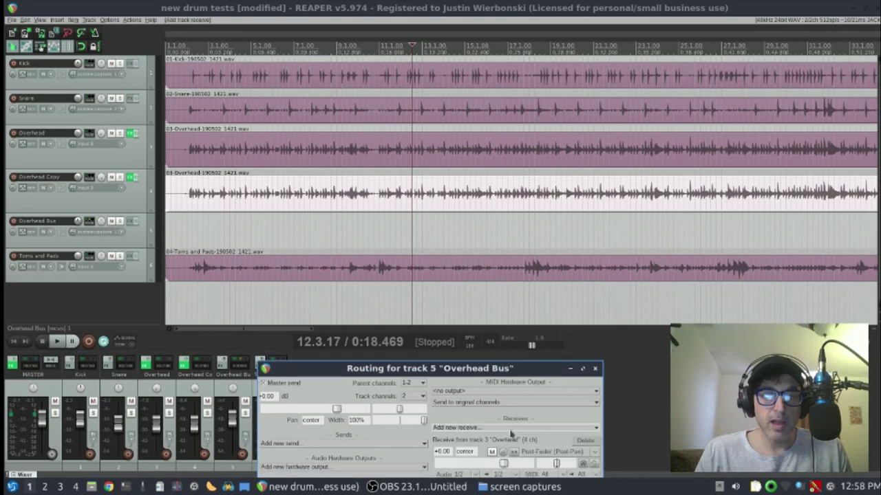
{"action": "left_click_drag", "start_coordinate": [545, 372], "coordinate": [591, 246]}
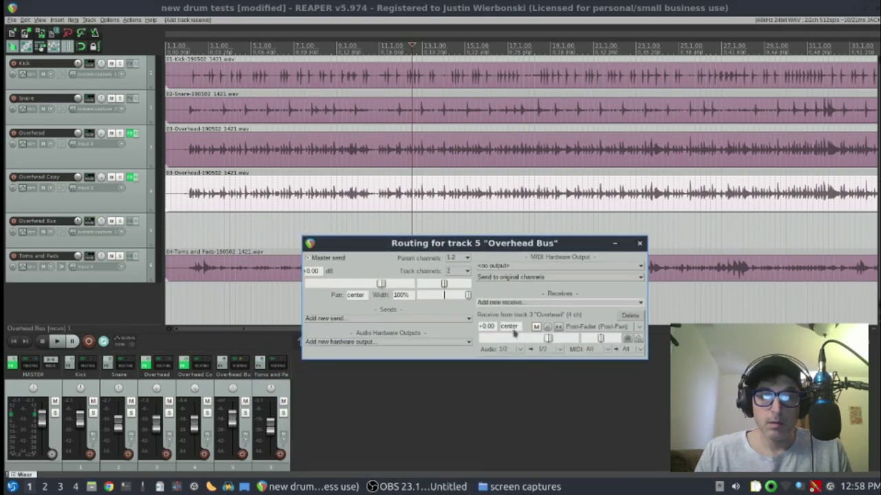
{"action": "left_click", "coordinate": [536, 303]}
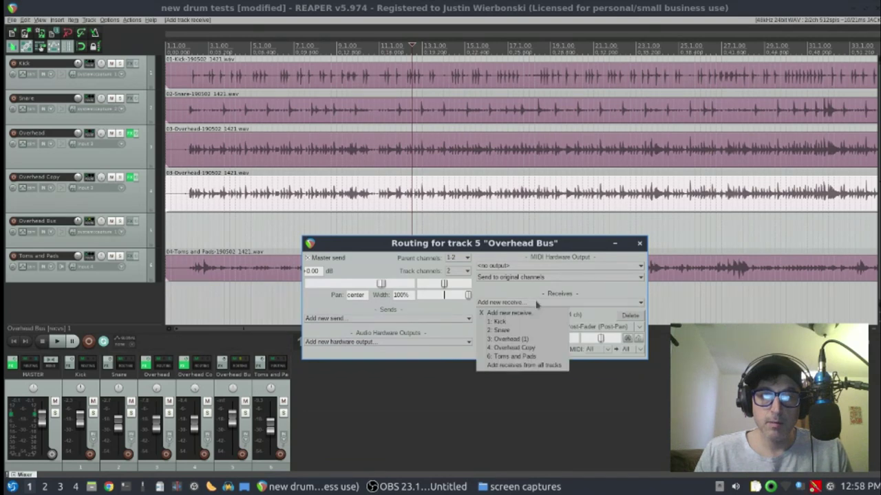
{"action": "left_click", "coordinate": [539, 351]}
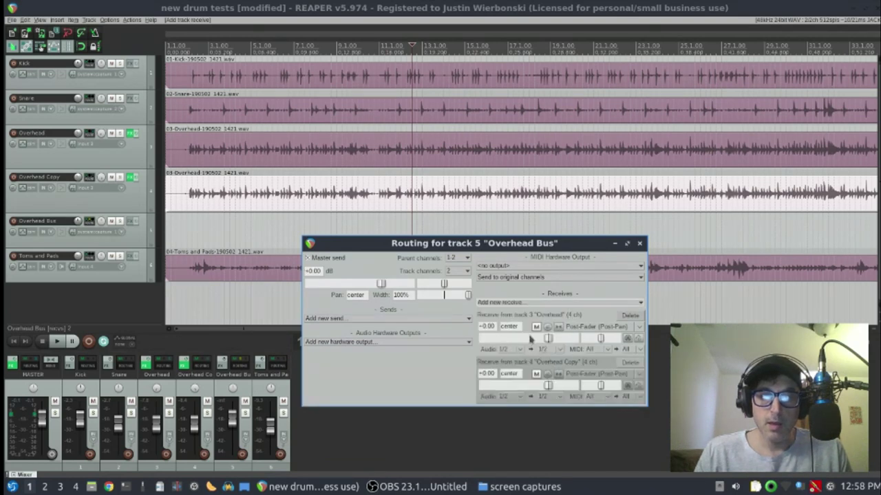
Pan the bus's Overhead receive 100% left and its Overhead Copy receive 100% right, and close the routing window.
{"action": "left_click_drag", "start_coordinate": [601, 337], "coordinate": [567, 343]}
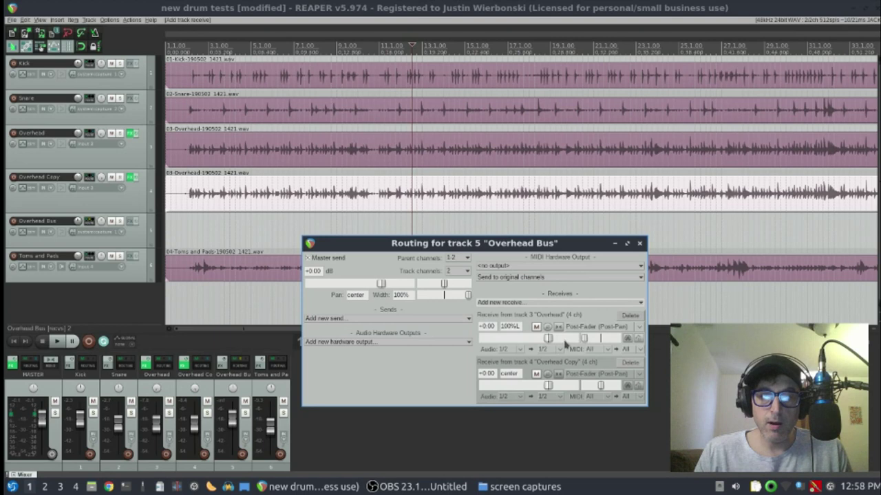
{"action": "left_click_drag", "start_coordinate": [602, 386], "coordinate": [634, 386]}
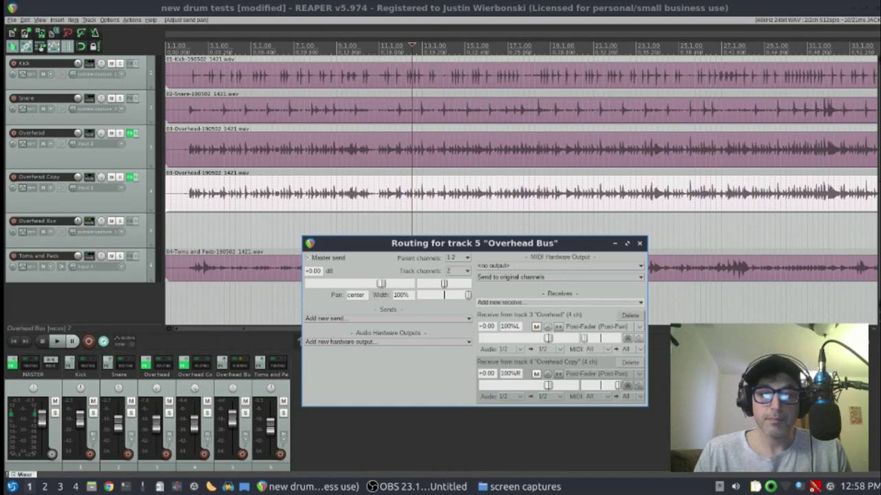
{"action": "left_click", "coordinate": [641, 245]}
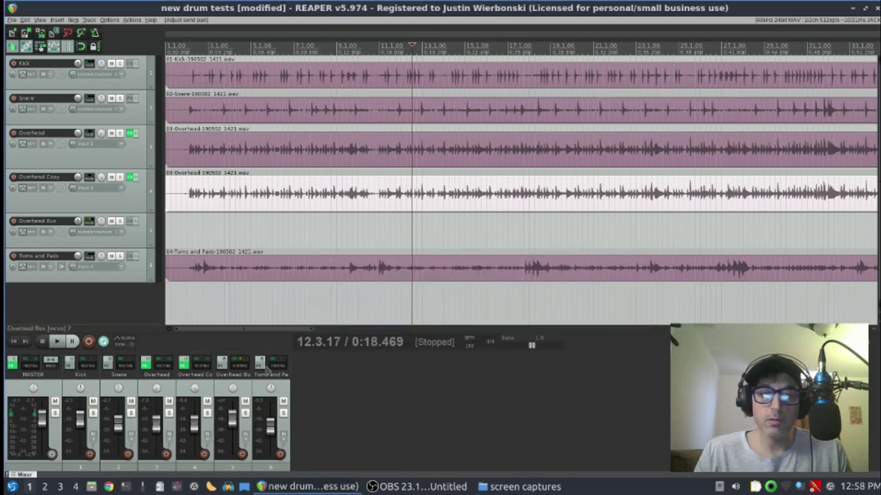
Filter the plug-ins for "compres" and add the LSP Compressor Stereo to the Overhead Bus track.
{"action": "left_click", "coordinate": [223, 363]}
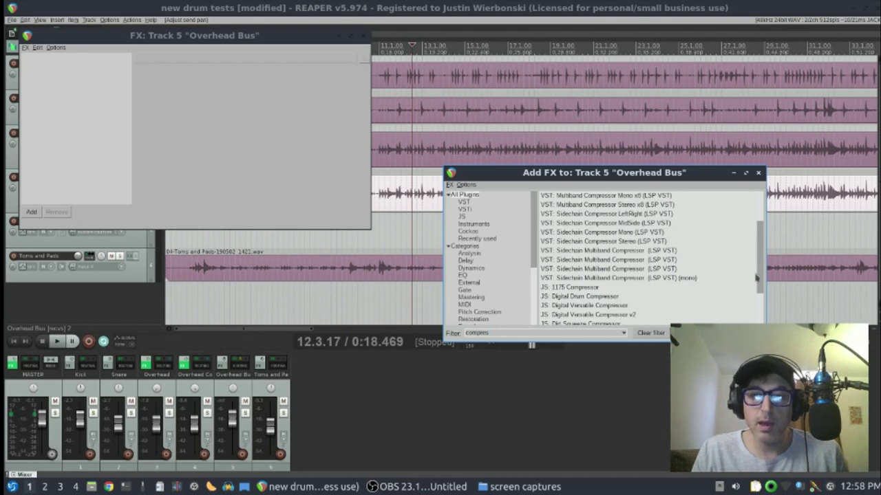
{"action": "left_click_drag", "start_coordinate": [762, 255], "coordinate": [764, 228]}
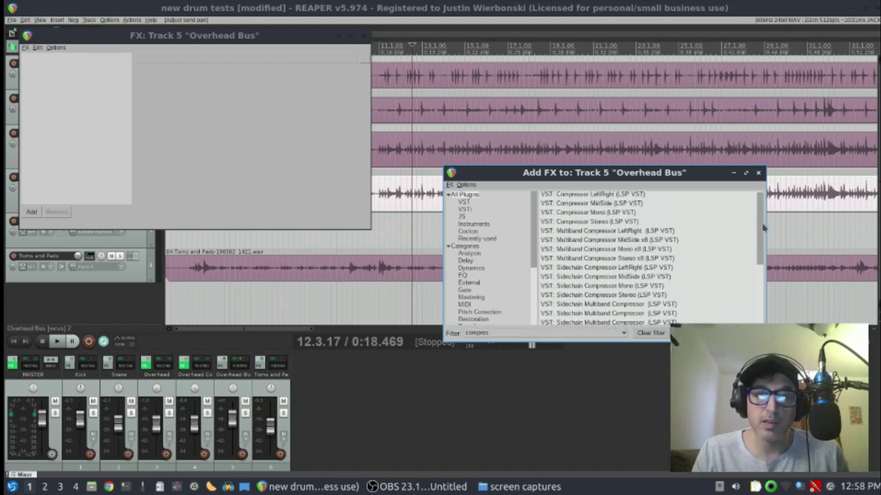
{"action": "double_click", "coordinate": [583, 222]}
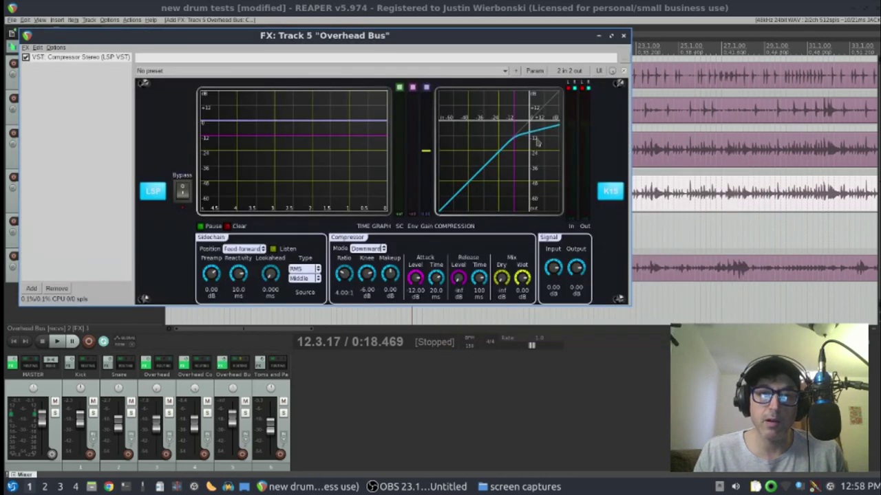
{"action": "left_click_drag", "start_coordinate": [464, 44], "coordinate": [631, 108]}
Play the mix and slightly lower the Overhead track's volume fader.
{"action": "left_click", "coordinate": [57, 342]}
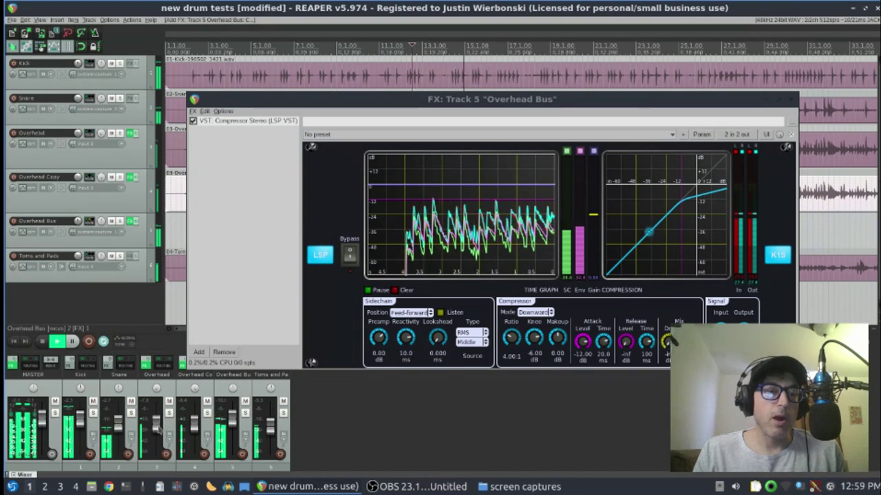
{"action": "left_click_drag", "start_coordinate": [155, 427], "coordinate": [156, 430]}
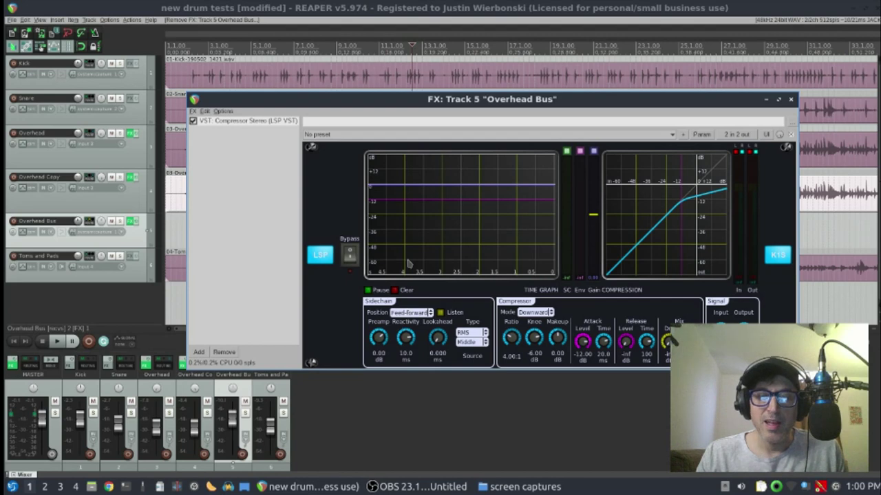
Play the mix and raise the Overhead Bus compressor's sidechain preamp to 28.50 dB.
{"action": "left_click", "coordinate": [57, 342]}
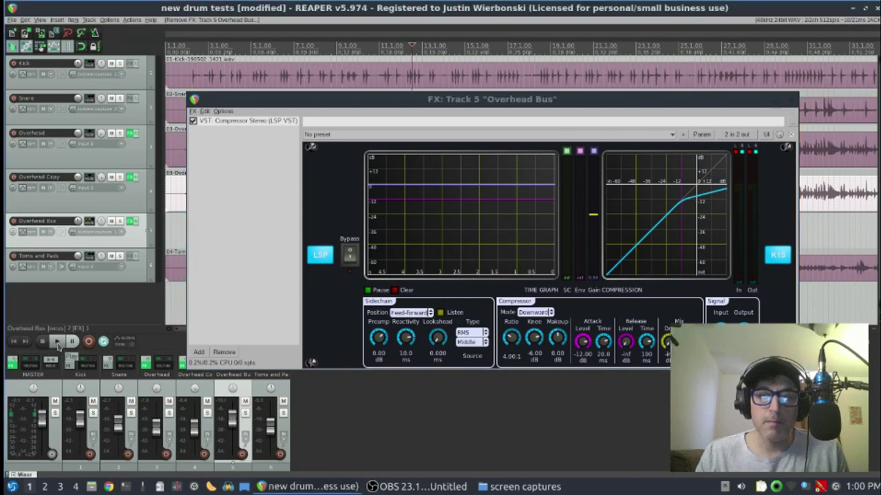
{"action": "left_click_drag", "start_coordinate": [382, 337], "coordinate": [396, 319]}
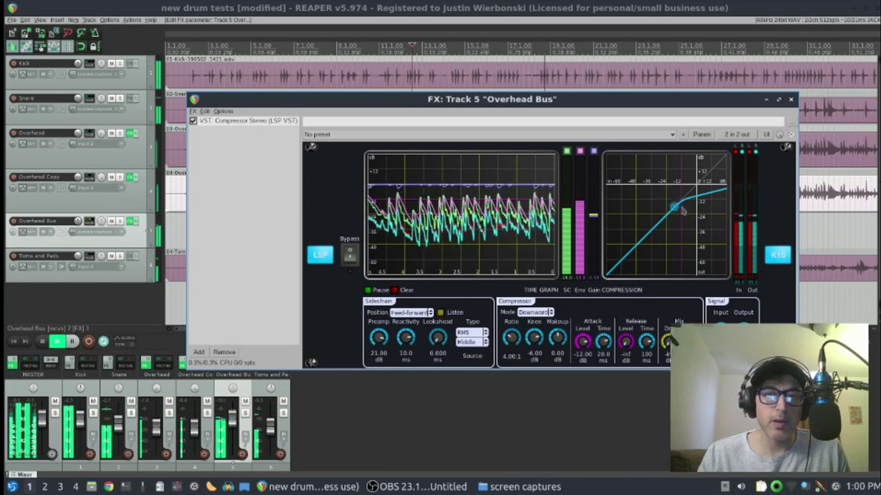
{"action": "left_click_drag", "start_coordinate": [380, 338], "coordinate": [381, 332]}
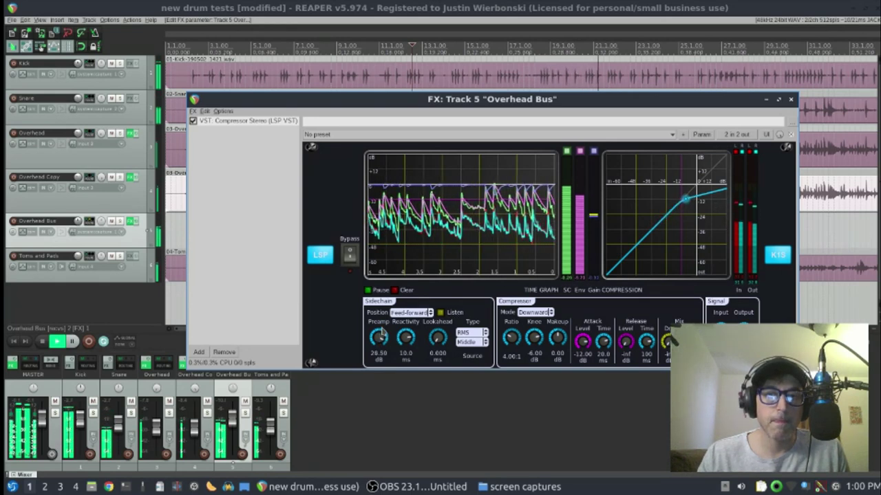
Try a 20.0 ms lookahead on the bus compressor, return it to 0 ms, and stop playback.
{"action": "left_click_drag", "start_coordinate": [438, 340], "coordinate": [439, 274]}
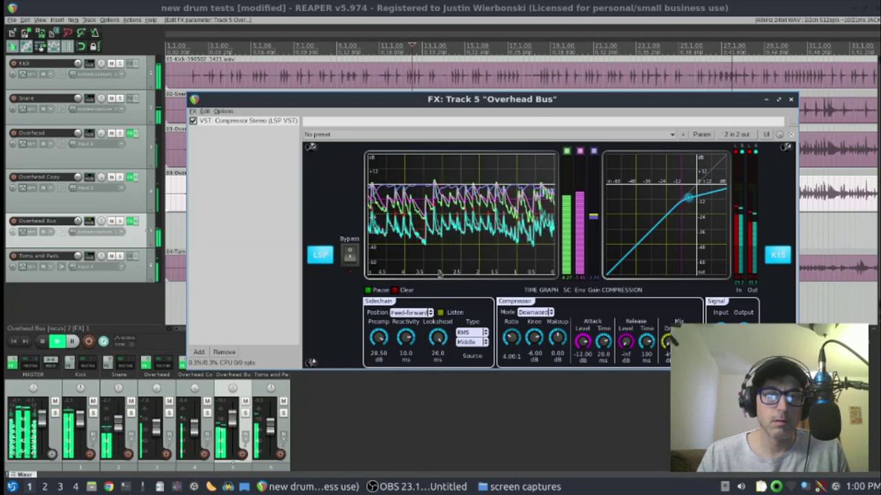
{"action": "left_click_drag", "start_coordinate": [439, 273], "coordinate": [415, 403]}
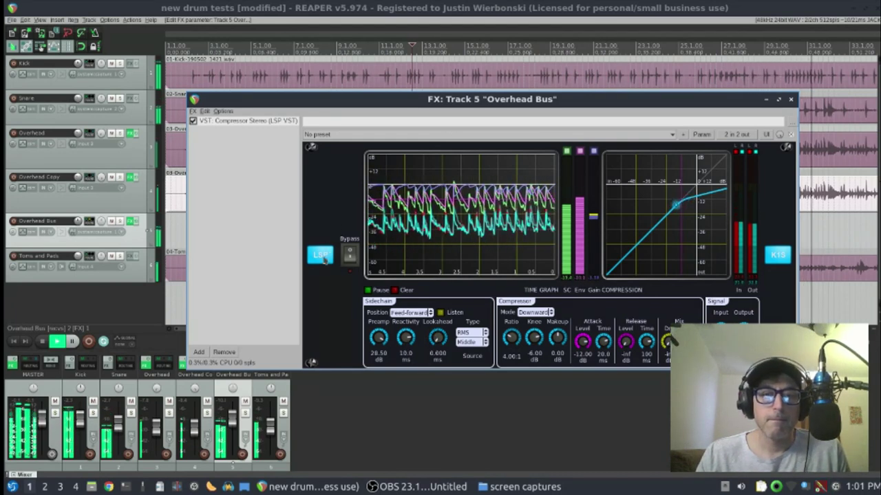
{"action": "left_click", "coordinate": [41, 344]}
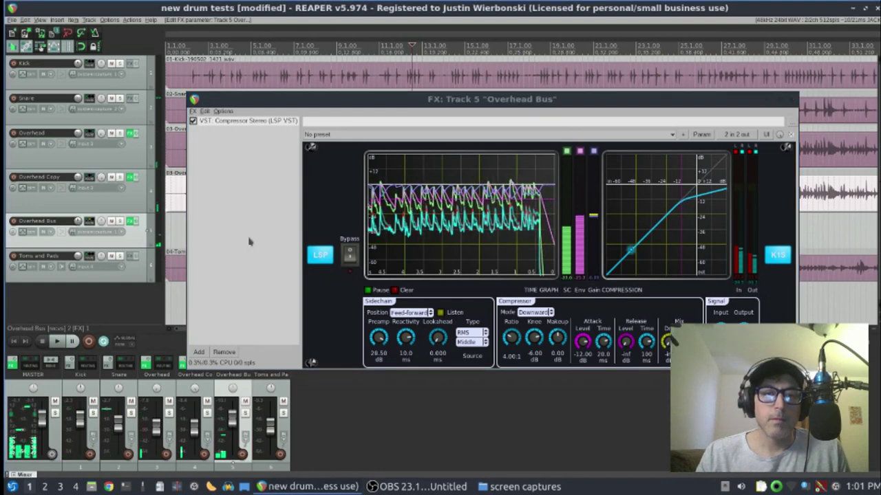
Replace the LSP compressor on Overhead Bus with JS: Fairly Childish Stereo Compressor/Limiter and play the mix.
{"action": "left_click", "coordinate": [224, 352]}
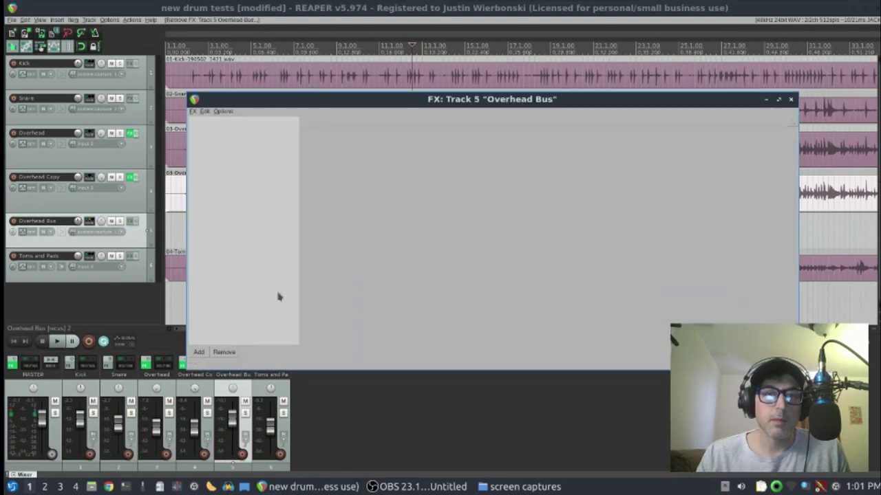
{"action": "left_click", "coordinate": [199, 352]}
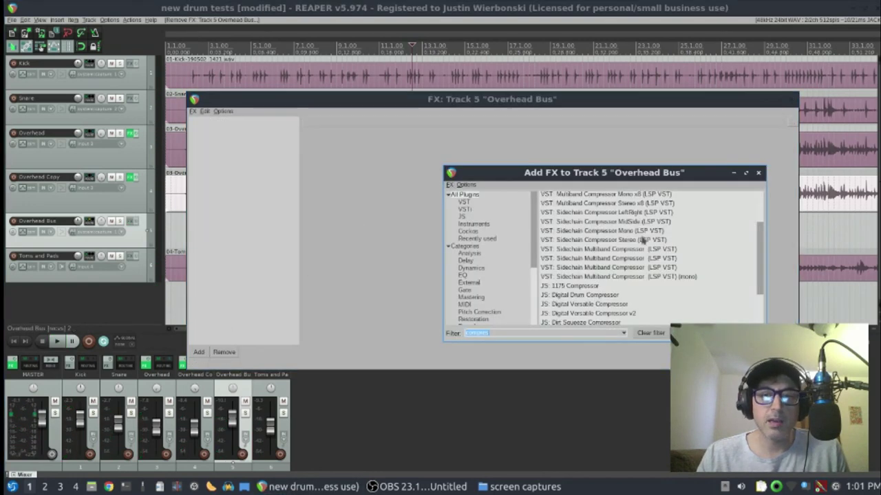
{"action": "scroll", "coordinate": [620, 292], "scroll_direction": "down", "scroll_amount": 2}
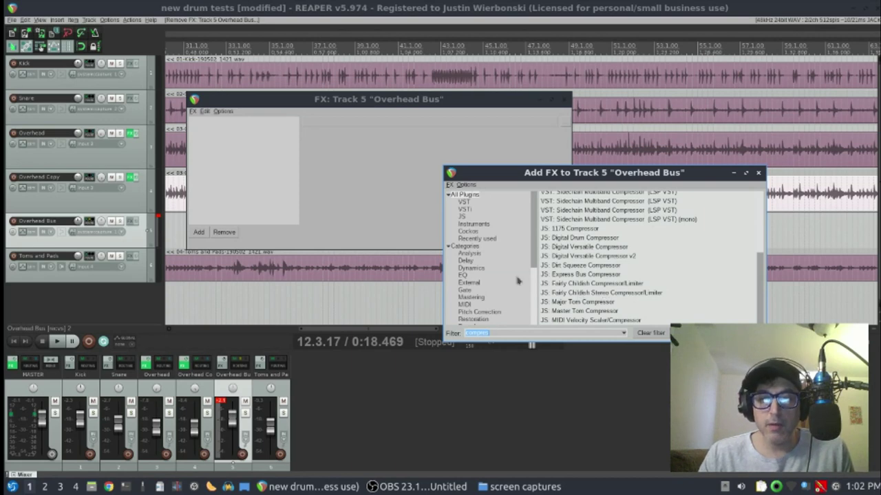
{"action": "double_click", "coordinate": [604, 294]}
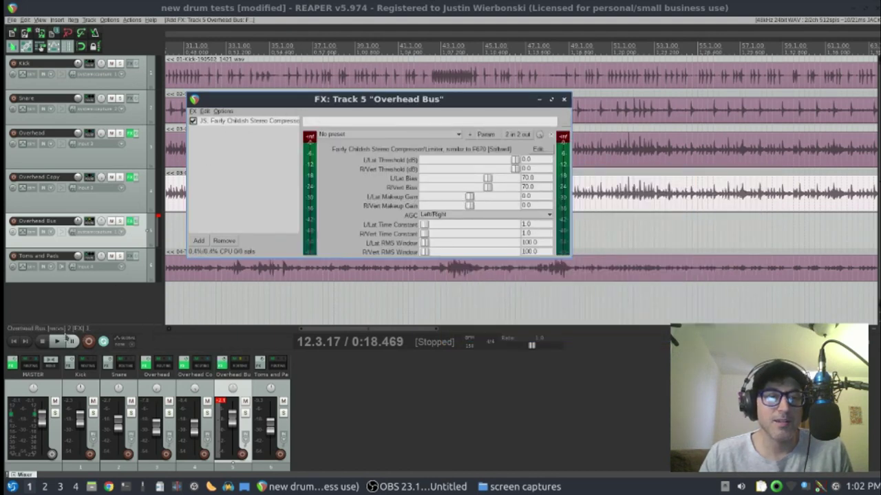
{"action": "left_click", "coordinate": [58, 342]}
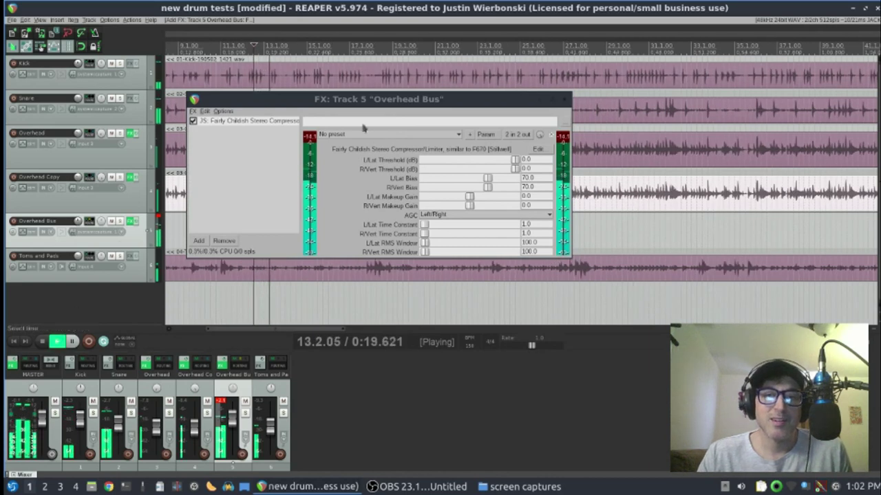
Try a -34.0 dB threshold and a time constant of 3.0 on the Fairly Childish compressor while the mix plays.
{"action": "left_click_drag", "start_coordinate": [515, 160], "coordinate": [462, 163]}
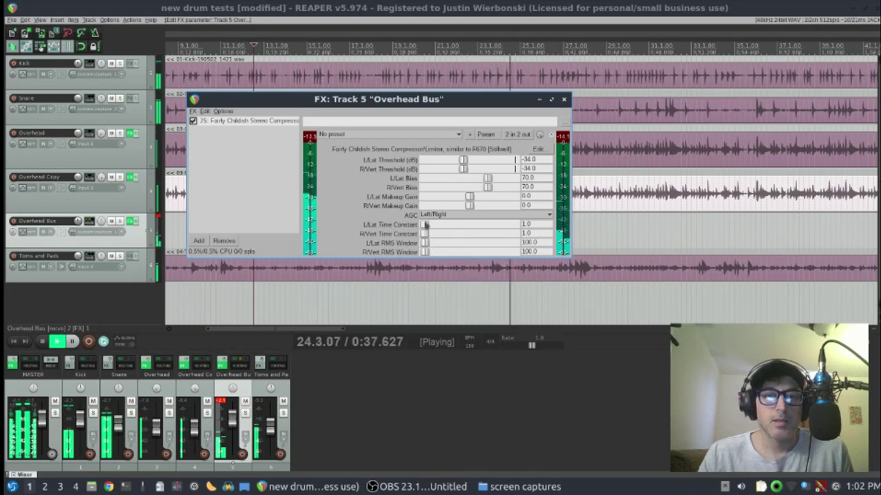
{"action": "left_click_drag", "start_coordinate": [454, 231], "coordinate": [470, 225]}
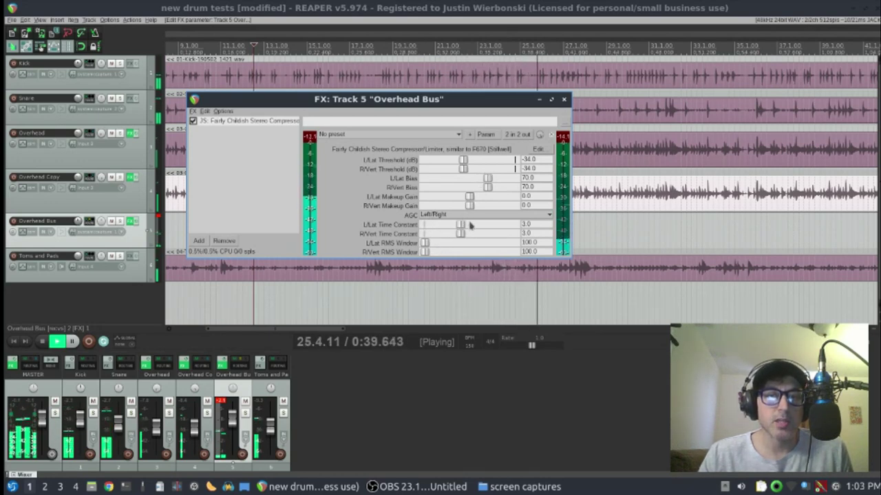
Replace the Fairly Childish compressor on Overhead Bus with JS: Express Bus Compressor.
{"action": "left_click", "coordinate": [223, 241]}
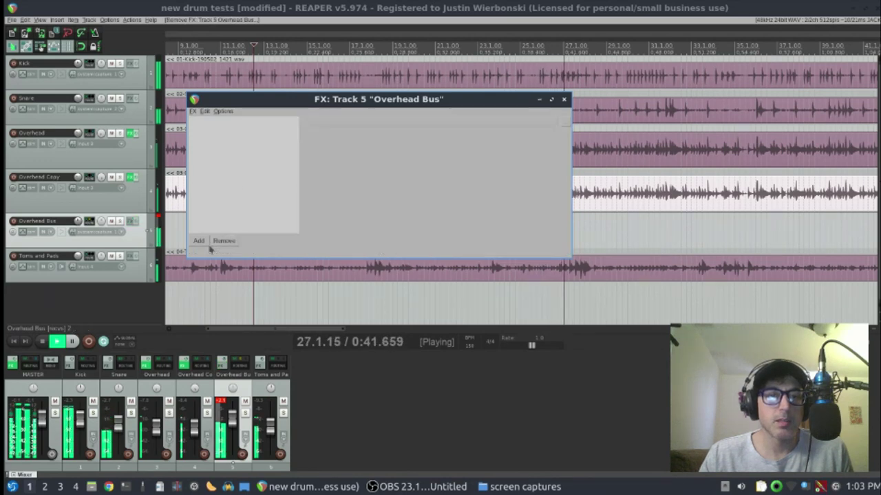
{"action": "left_click", "coordinate": [200, 241]}
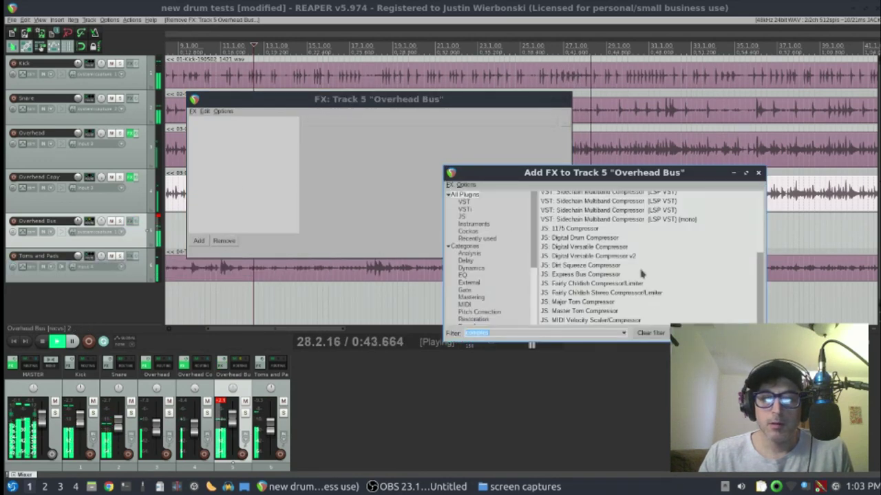
{"action": "double_click", "coordinate": [585, 274]}
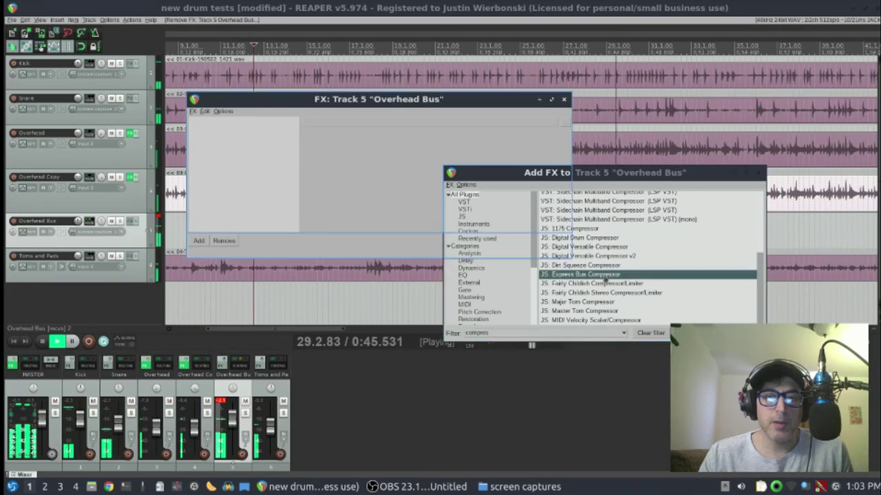
Set the Express Bus Compressor to a -15.9 dB threshold, 6.5 ratio and soft knee, with automatic make-up enabled.
{"action": "left_click_drag", "start_coordinate": [515, 165], "coordinate": [480, 162]}
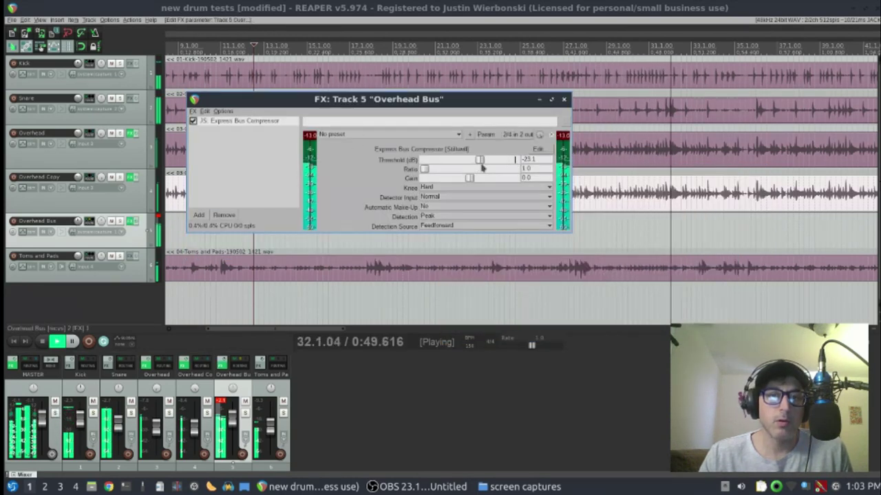
{"action": "left_click_drag", "start_coordinate": [403, 173], "coordinate": [456, 169]}
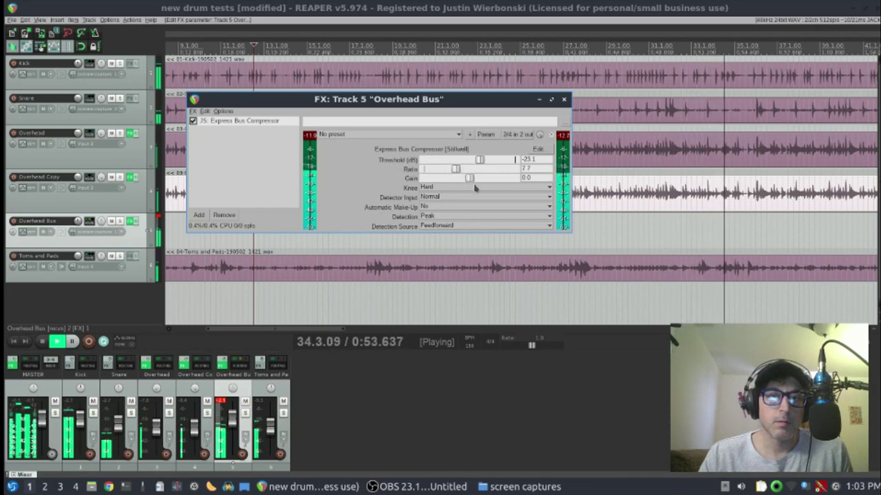
{"action": "left_click", "coordinate": [548, 187]}
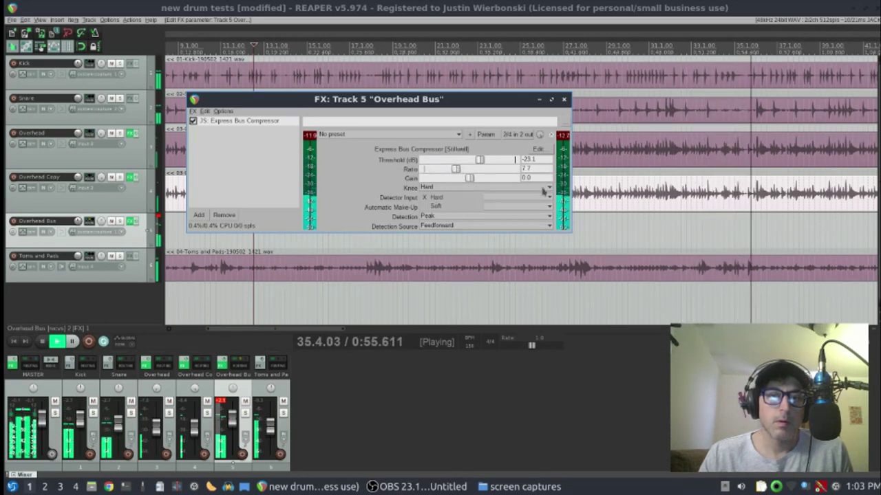
{"action": "left_click", "coordinate": [447, 205]}
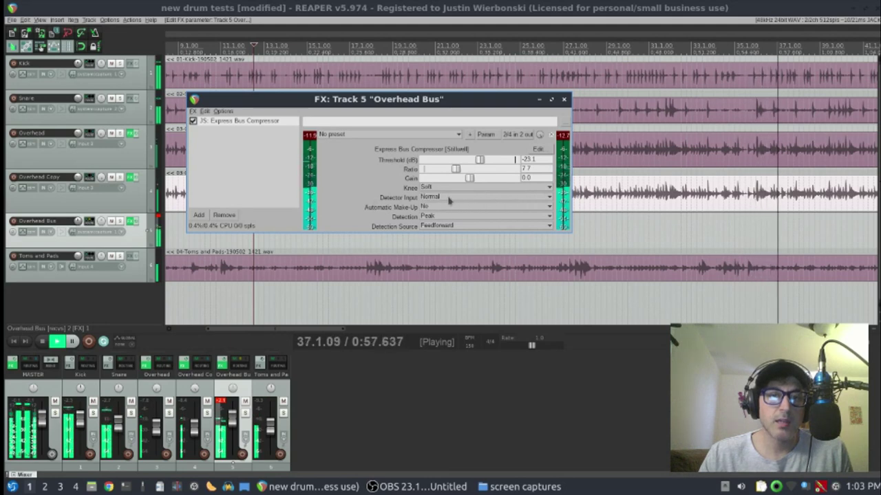
{"action": "left_click", "coordinate": [475, 207]}
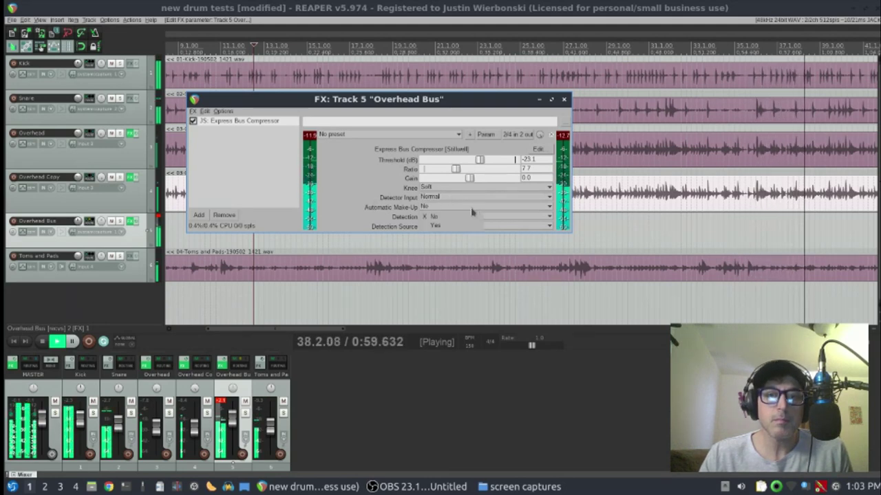
{"action": "left_click", "coordinate": [461, 224]}
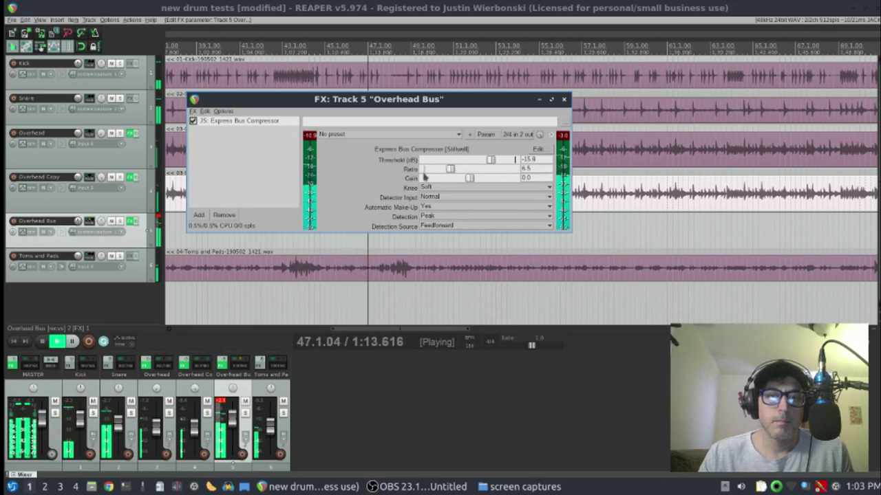
Lower the Overhead Bus volume slightly, stop playback and save the project.
{"action": "left_click", "coordinate": [270, 430]}
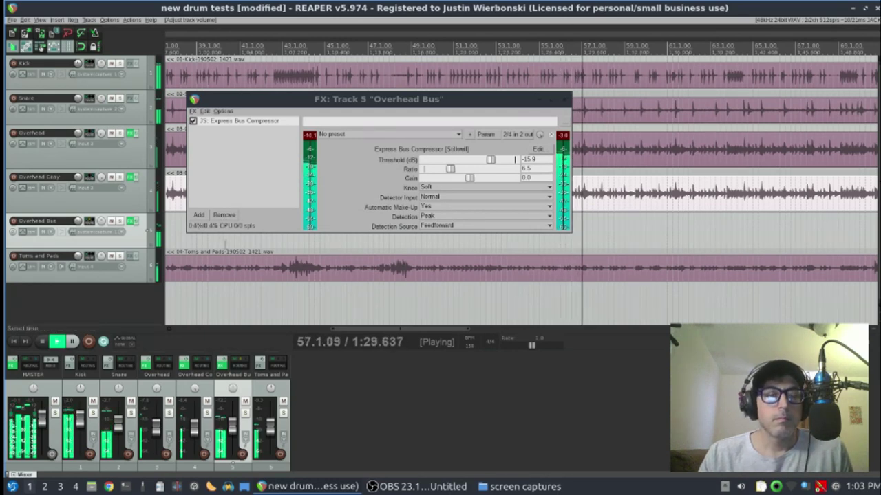
{"action": "left_click", "coordinate": [44, 342]}
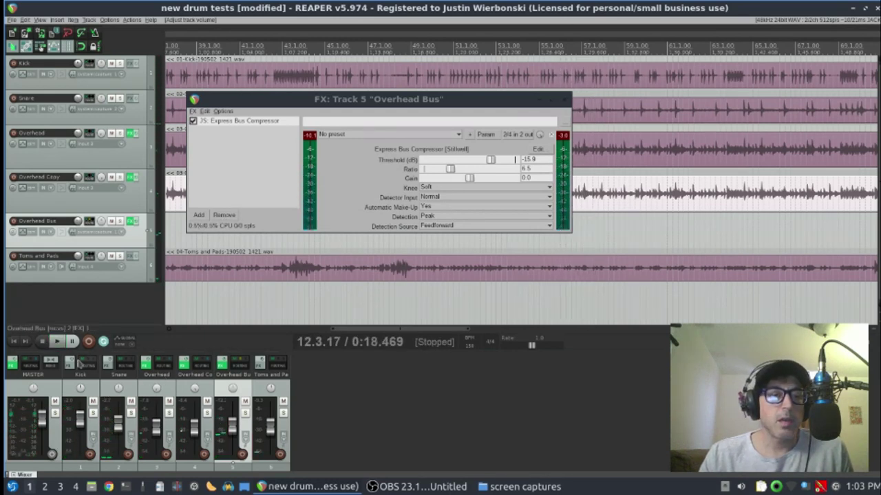
{"action": "key", "text": "ctrl+s"}
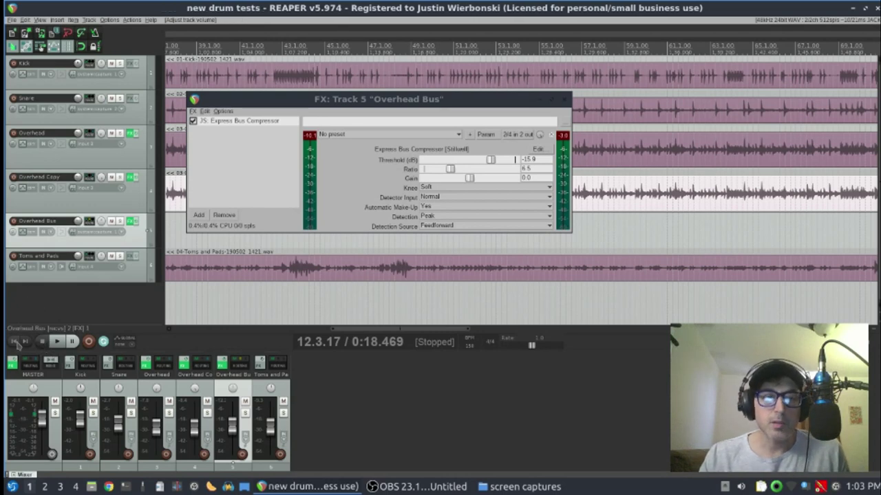
Play the full mix from near the project start for a few seconds, and stop playback.
{"action": "left_click", "coordinate": [16, 342]}
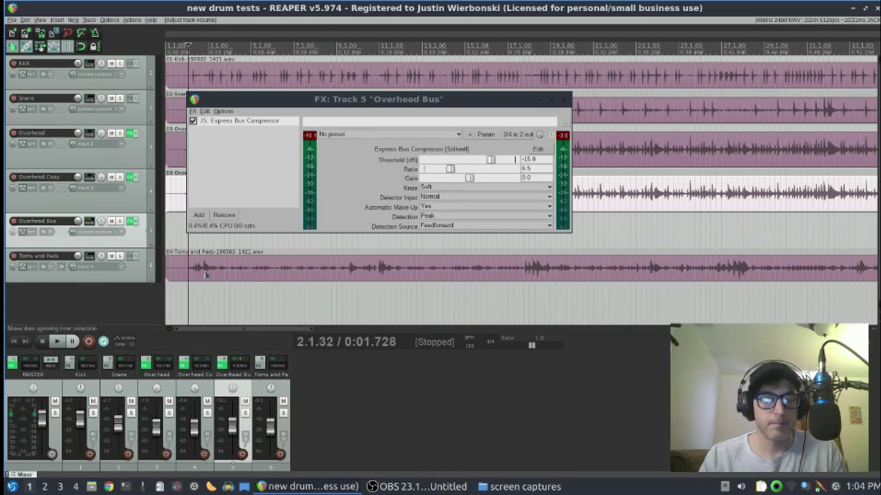
{"action": "key", "text": "space"}
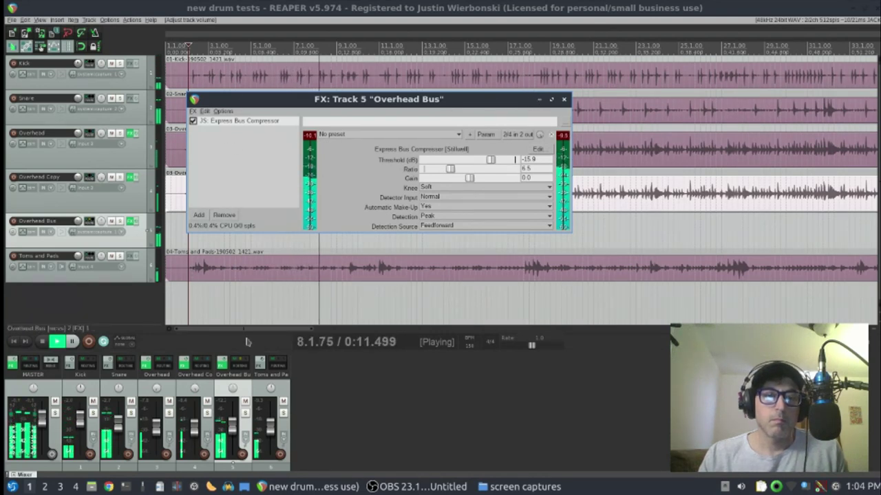
{"action": "left_click", "coordinate": [43, 341]}
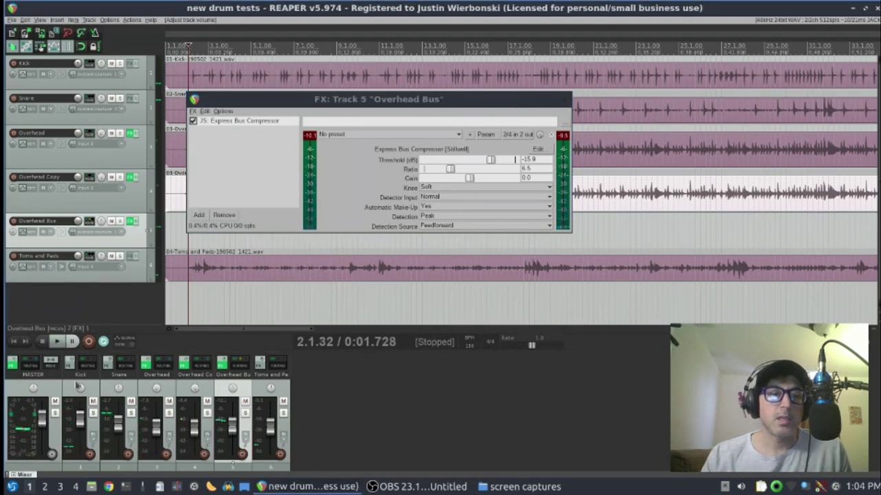
Solo the Kick track, play it from near the start and select the track.
{"action": "left_click", "coordinate": [93, 412]}
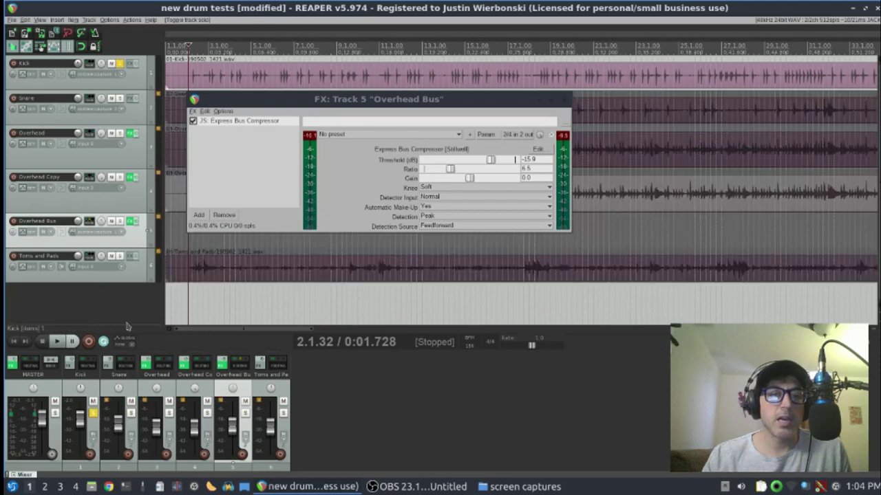
{"action": "left_click", "coordinate": [57, 342]}
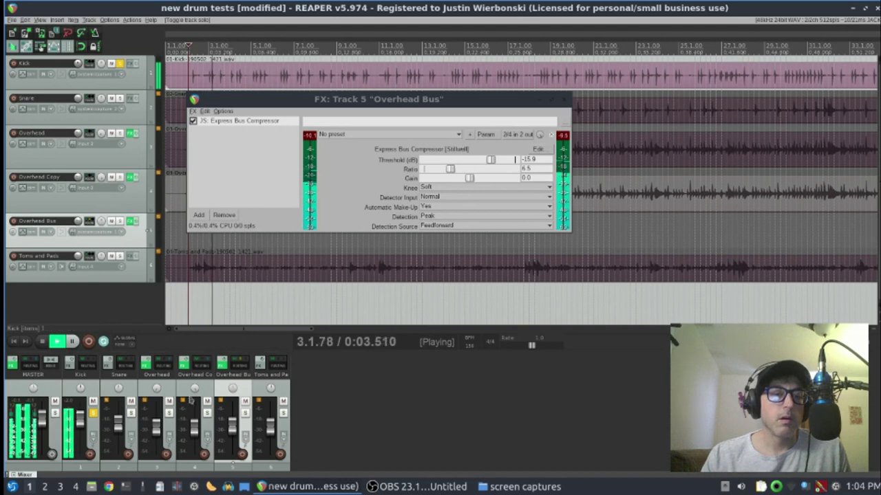
{"action": "left_click", "coordinate": [79, 378]}
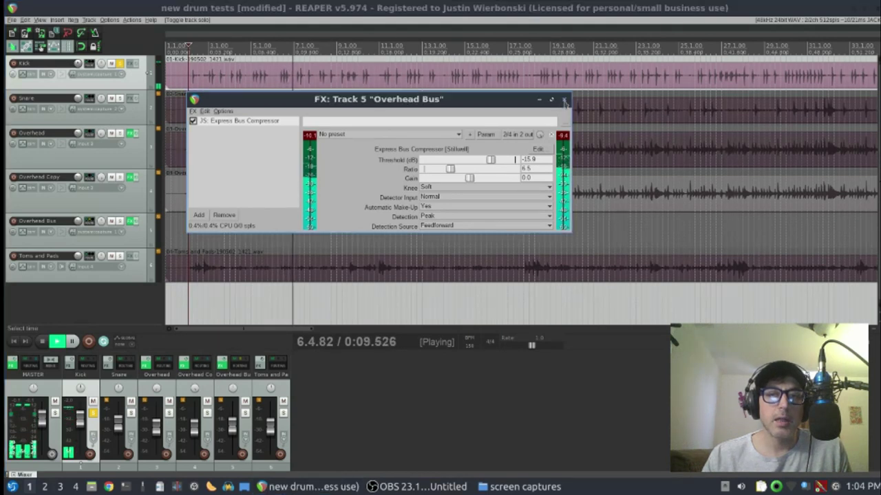
Close the Overhead Bus effects window and add JS: NP1136 Peak Limiter to the Kick track.
{"action": "left_click", "coordinate": [564, 101]}
{"action": "left_click", "coordinate": [69, 365]}
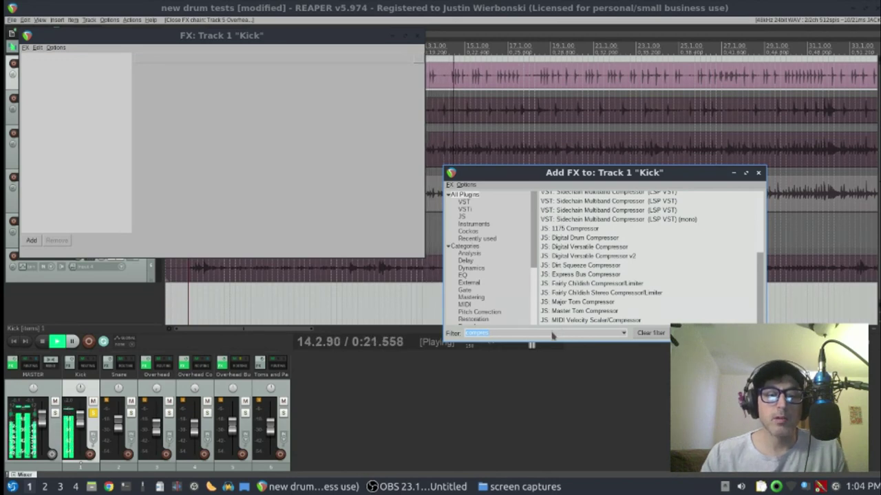
{"action": "type", "text": "limit"}
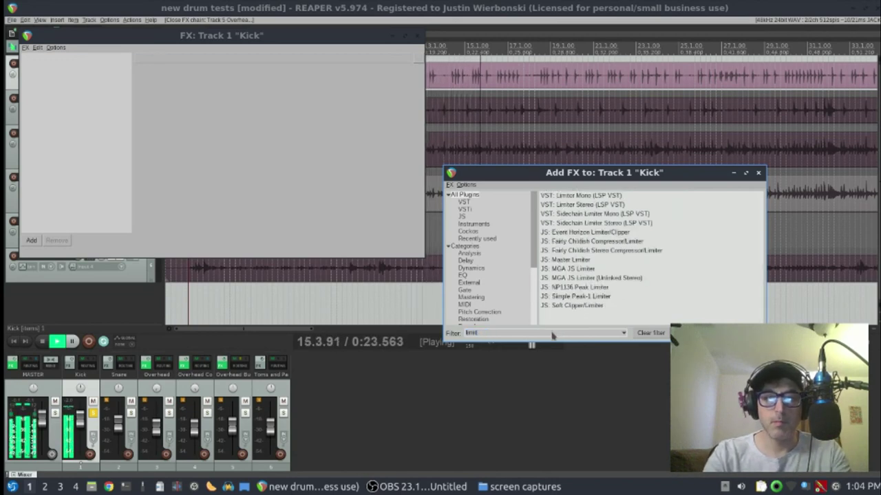
{"action": "double_click", "coordinate": [589, 288]}
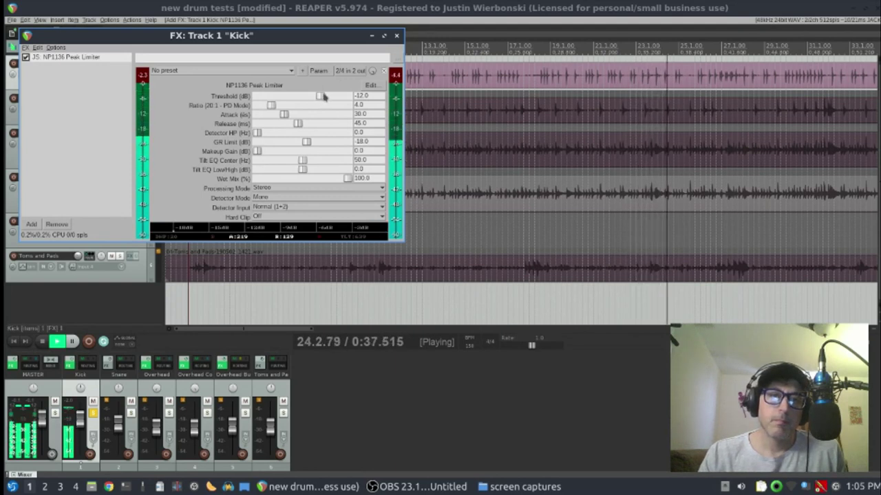
Set the Kick limiter's processing mode to Mono and its threshold to -14.83 dB, and close its effects window.
{"action": "left_click", "coordinate": [313, 187]}
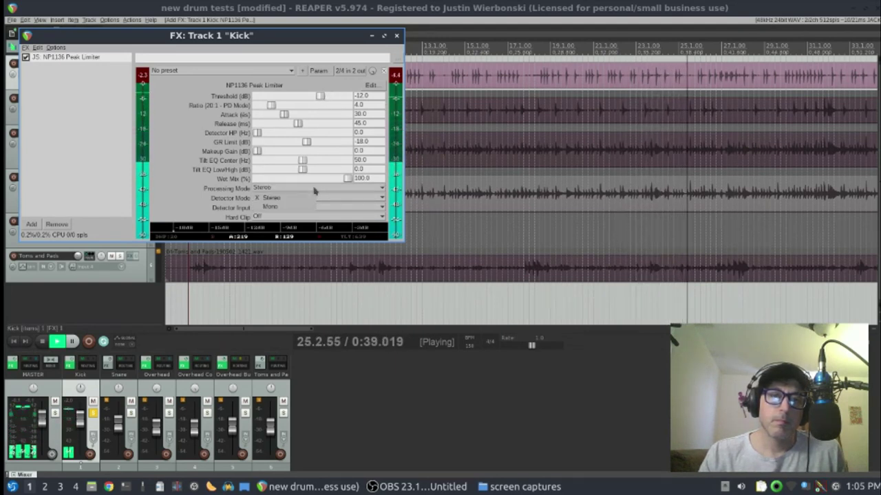
{"action": "left_click", "coordinate": [301, 206]}
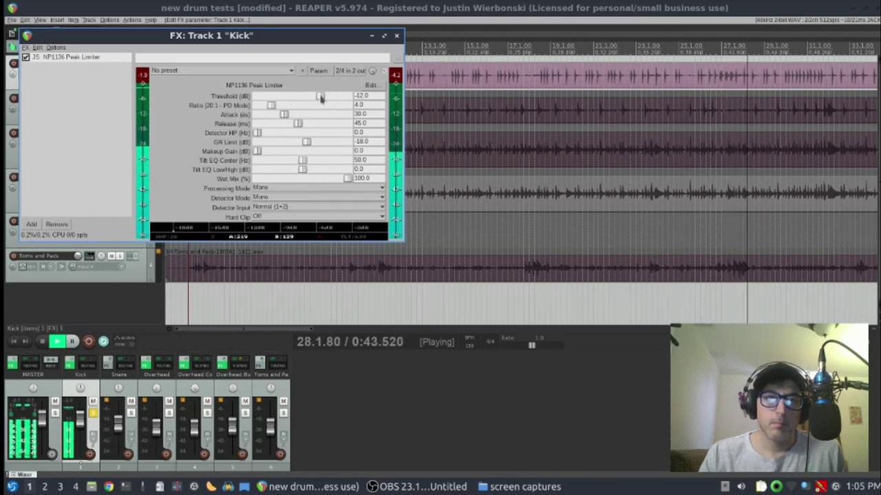
{"action": "mouse_move", "coordinate": [320, 97]}
{"action": "left_mouse_down"}
{"action": "mouse_move", "coordinate": [296, 97]}
{"action": "mouse_move", "coordinate": [313, 99]}
{"action": "left_mouse_up"}
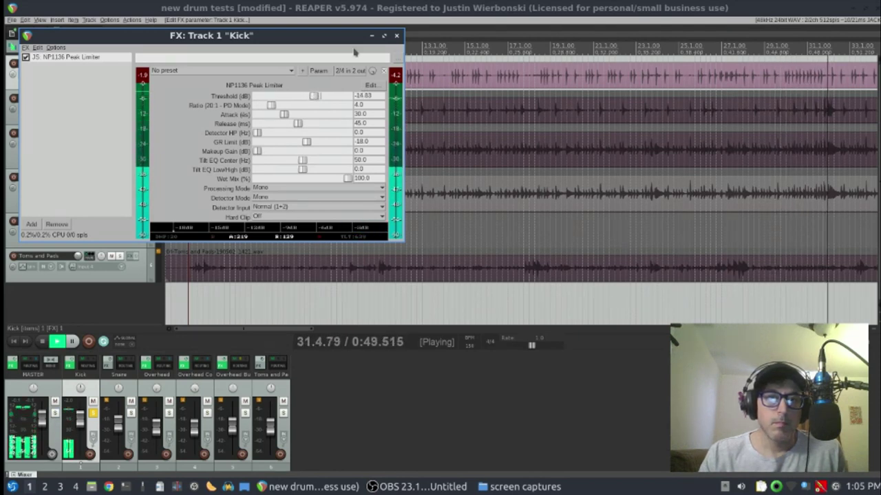
{"action": "left_click", "coordinate": [397, 36]}
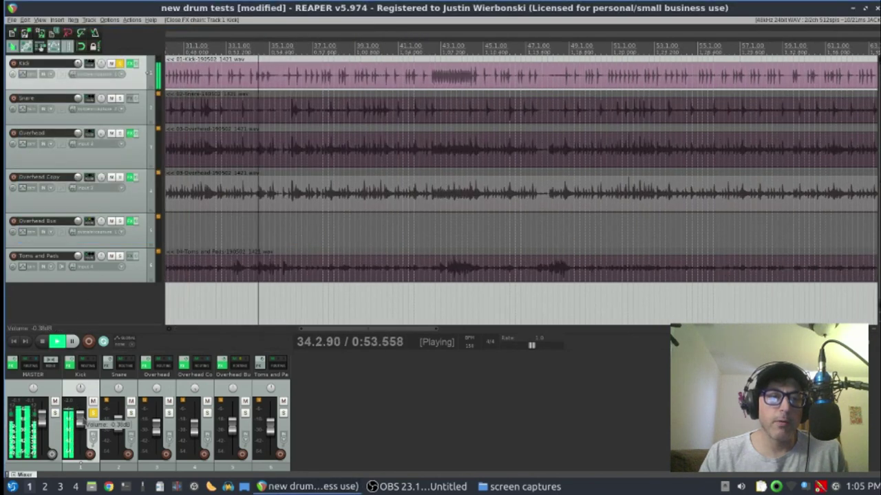
Raise the Kick track's volume to +2.00 dB and compare the kick soloed and within the full mix.
{"action": "left_click_drag", "start_coordinate": [80, 418], "coordinate": [80, 415]}
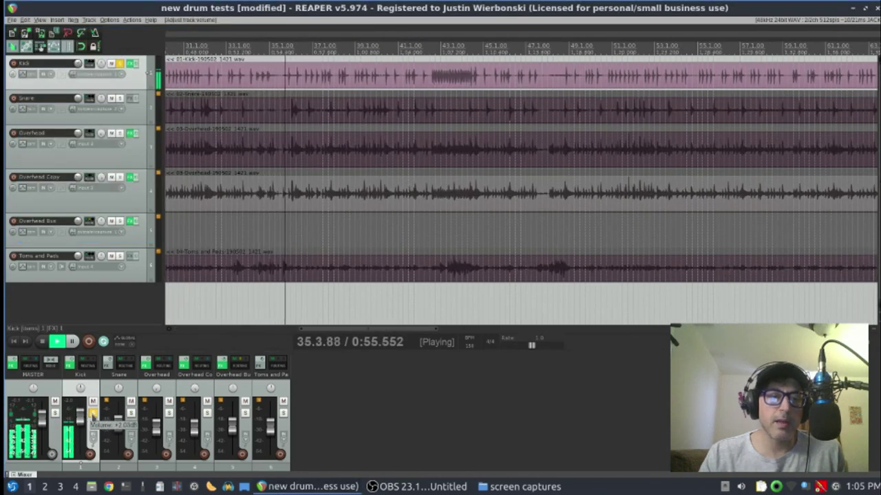
{"action": "left_click", "coordinate": [92, 413]}
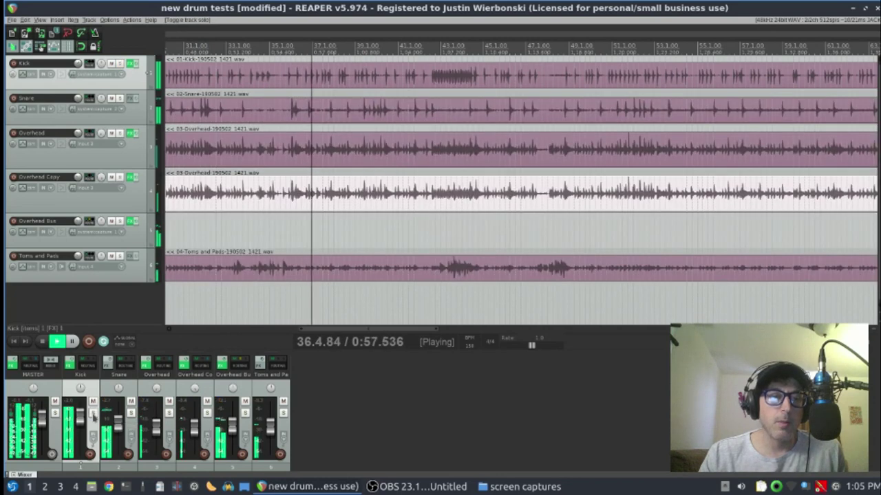
{"action": "left_click", "coordinate": [93, 413]}
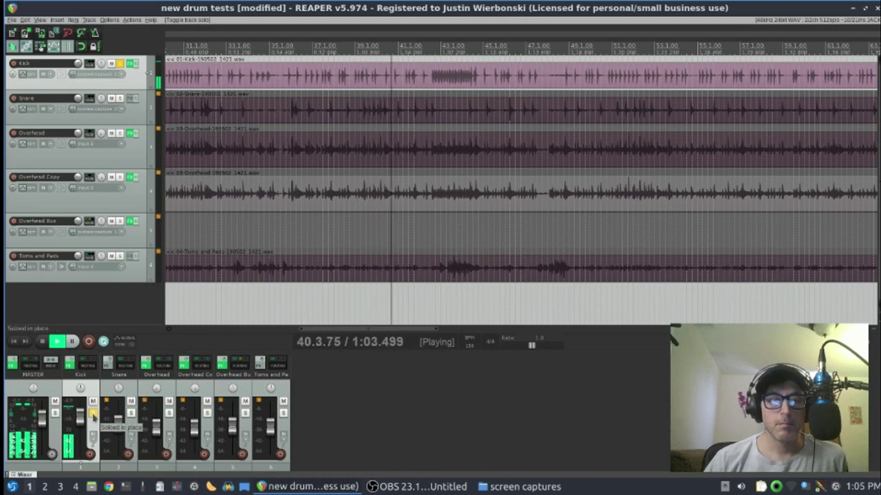
{"action": "left_click", "coordinate": [93, 414]}
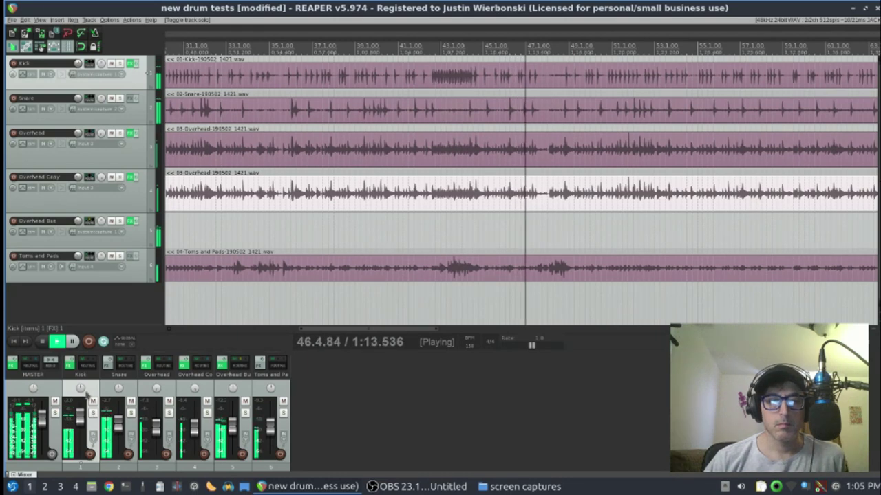
Listen to the Snare track soloed, return to the full mix and stop playback.
{"action": "left_click", "coordinate": [130, 412]}
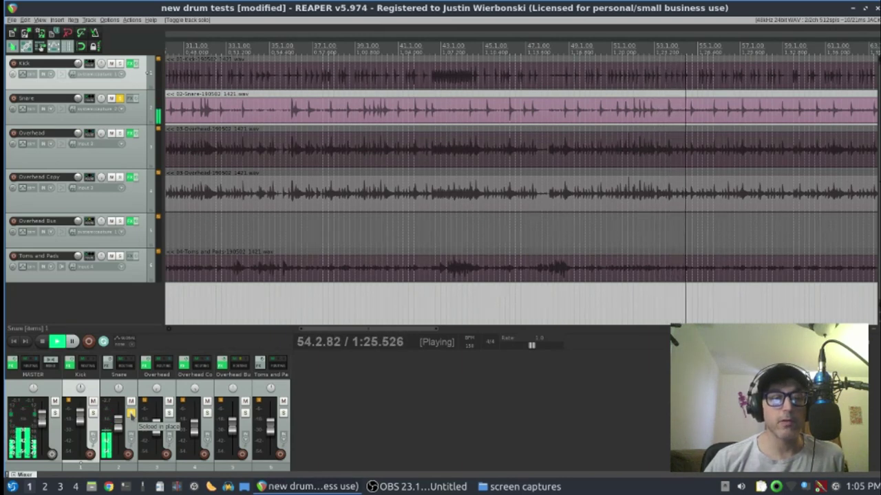
{"action": "left_click_drag", "start_coordinate": [119, 428], "coordinate": [118, 421]}
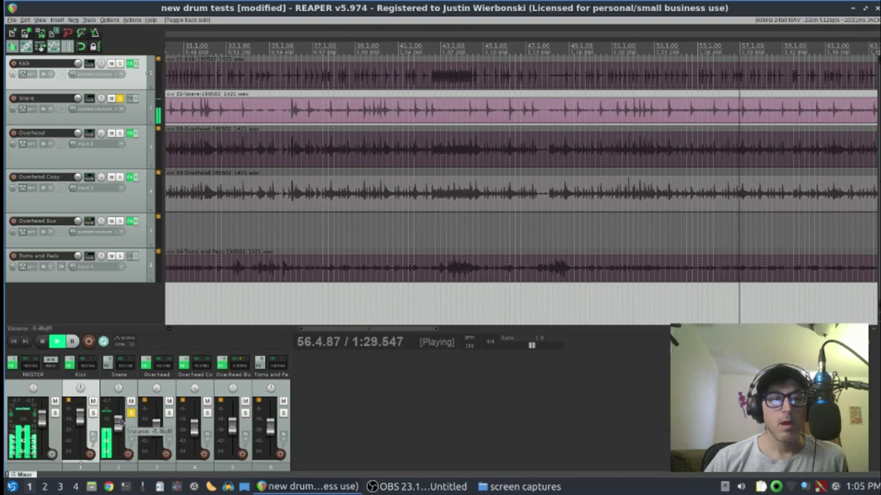
{"action": "left_click", "coordinate": [131, 413]}
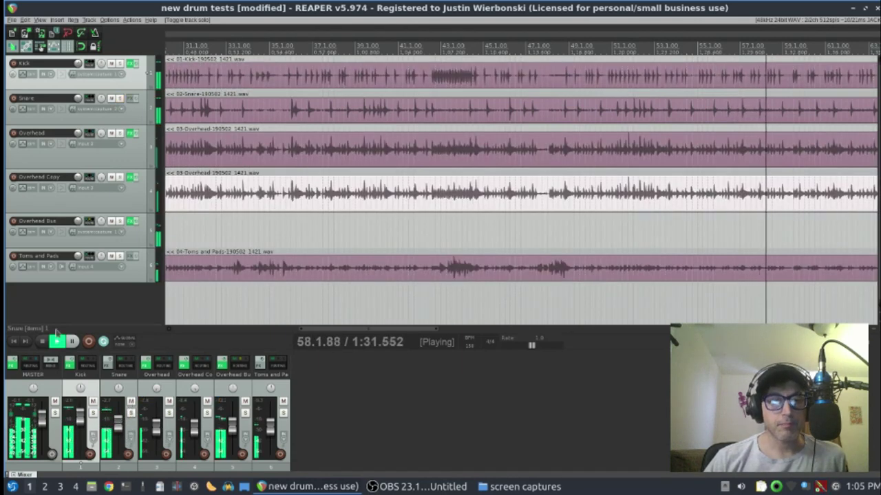
{"action": "left_click", "coordinate": [41, 342]}
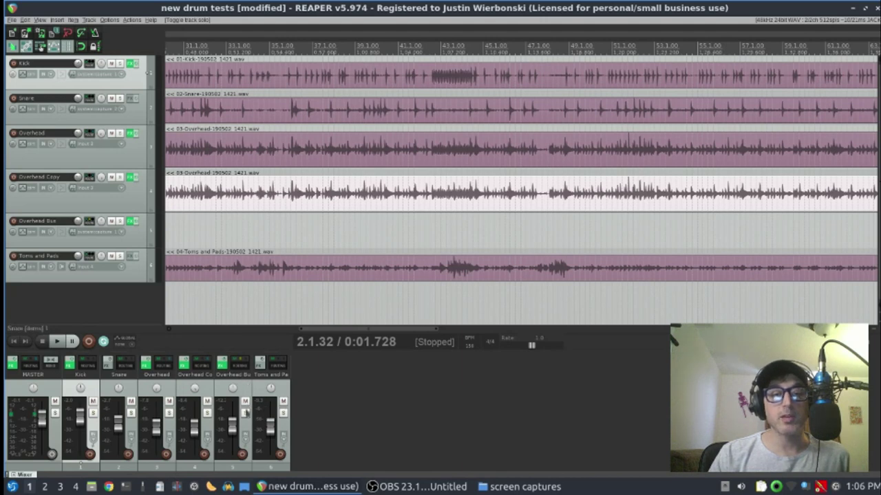
Solo the Toms and Pads track, audition it from about 0:49, and stop playback.
{"action": "left_click", "coordinate": [245, 412]}
{"action": "left_click", "coordinate": [244, 412]}
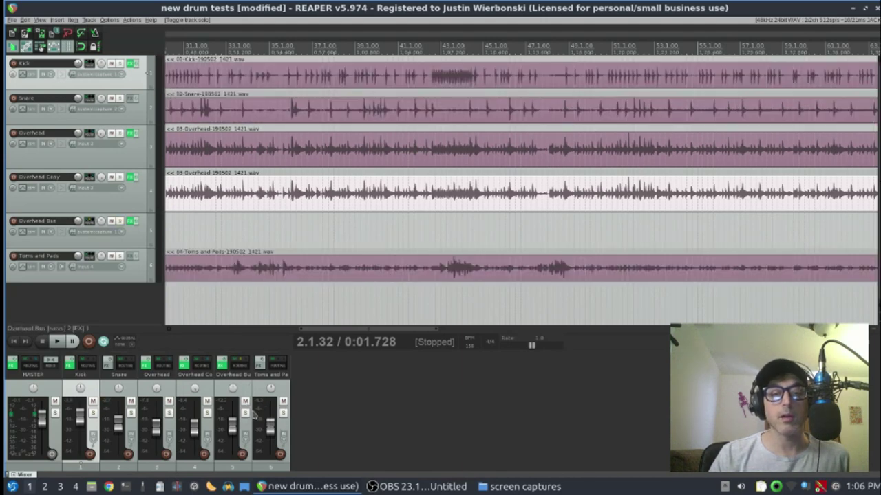
{"action": "left_click", "coordinate": [283, 412]}
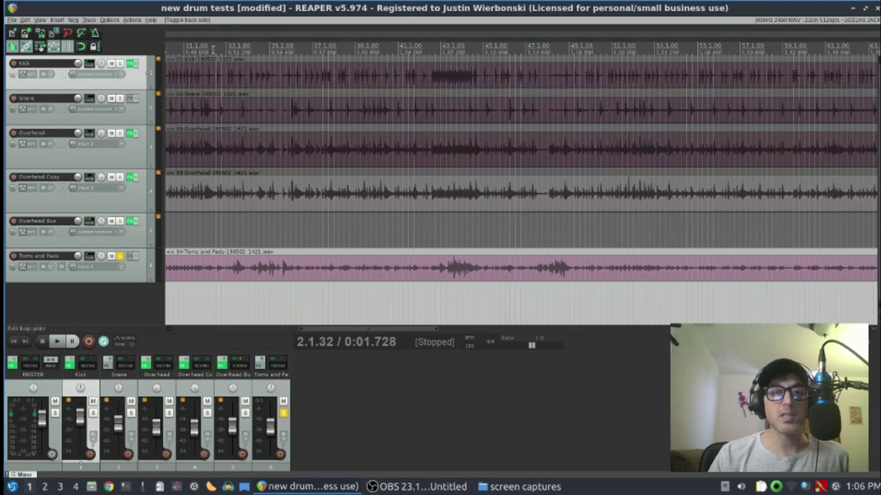
{"action": "left_click", "coordinate": [199, 47]}
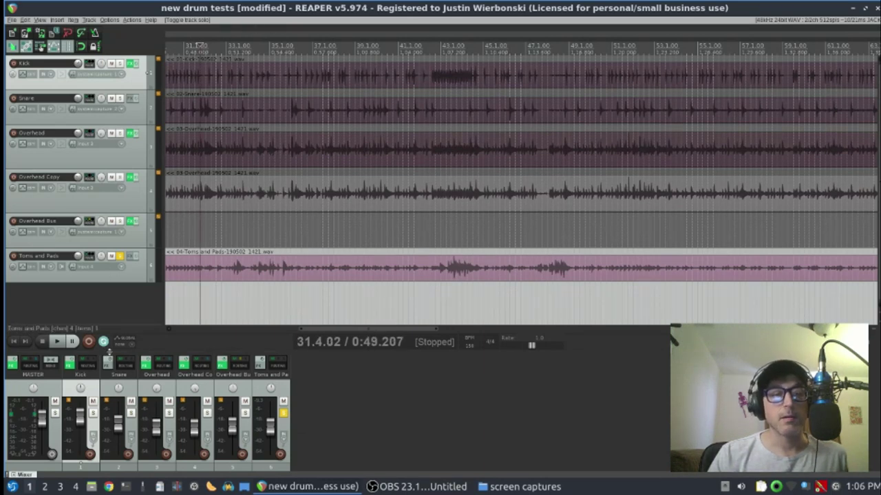
{"action": "left_click", "coordinate": [58, 341]}
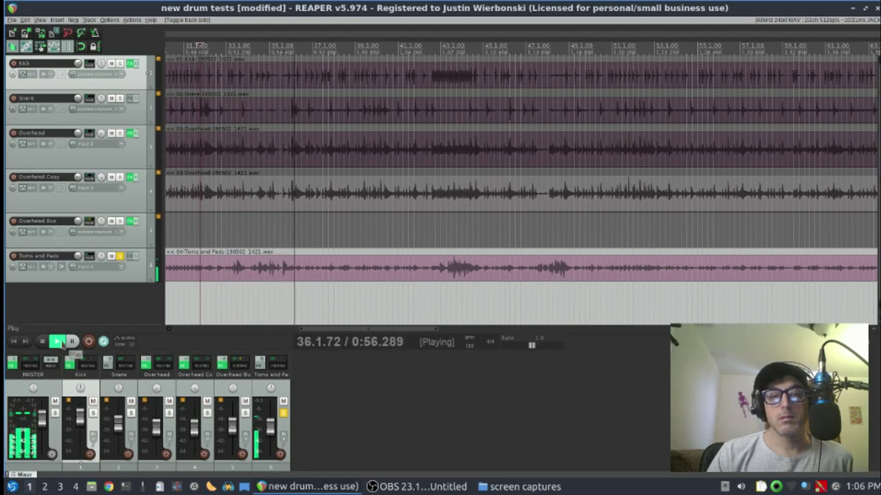
{"action": "left_click", "coordinate": [42, 342]}
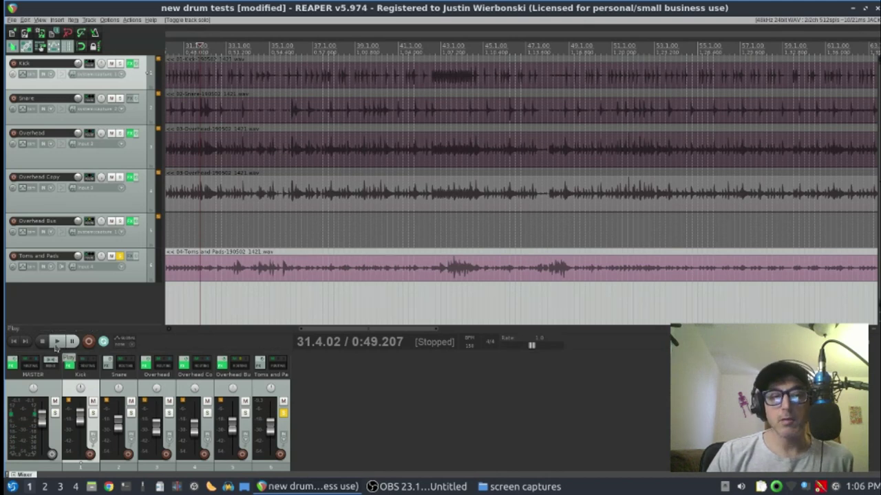
{"action": "left_click", "coordinate": [57, 343]}
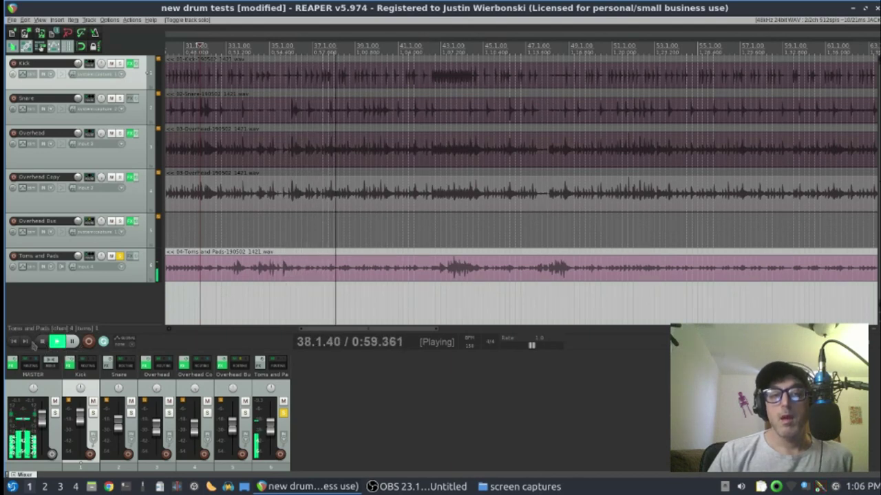
{"action": "left_click", "coordinate": [42, 342]}
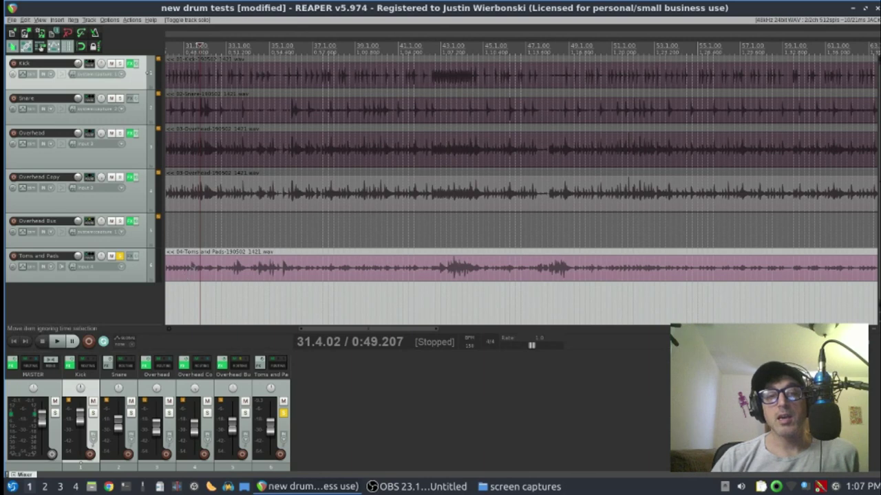
Filter the effects list for gate and add VST: Gate Mono (LSP VST) to the Toms and Pads track.
{"action": "left_click", "coordinate": [214, 269]}
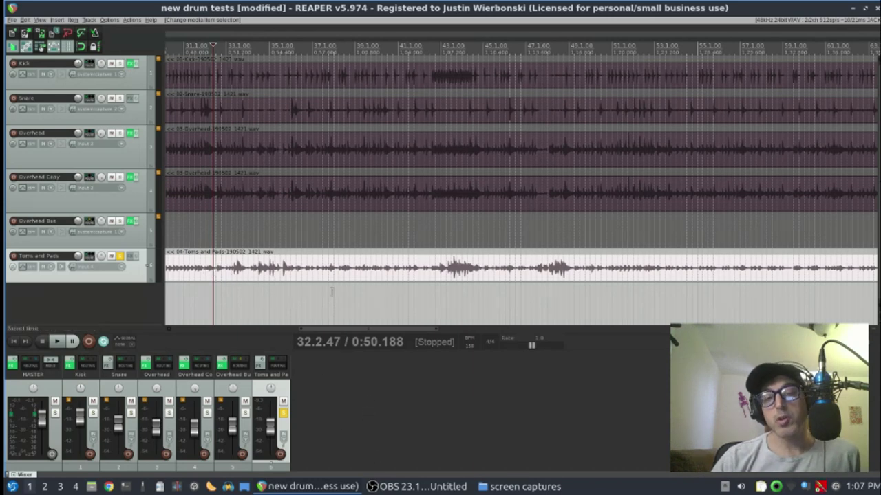
{"action": "left_click", "coordinate": [259, 363]}
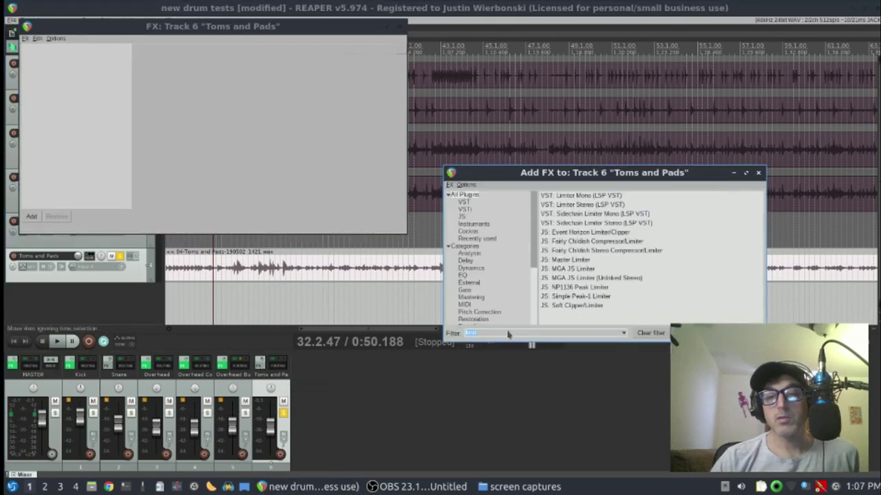
{"action": "type", "text": "l"}
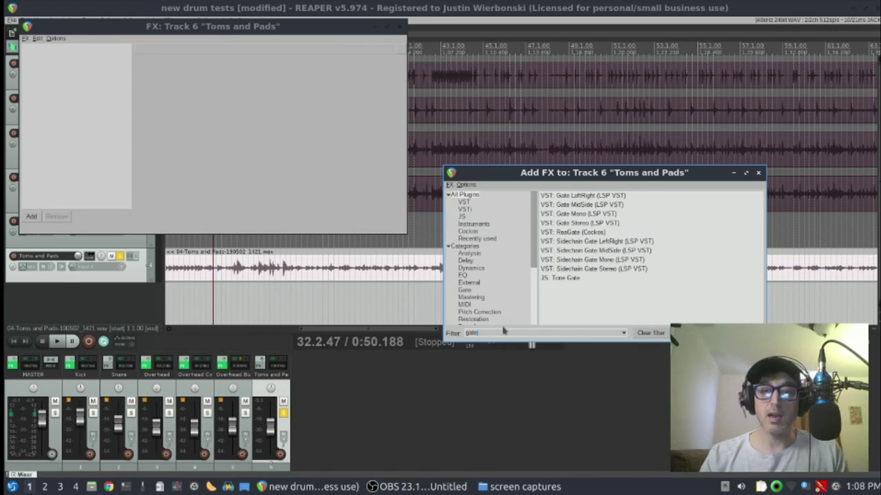
{"action": "double_click", "coordinate": [580, 214]}
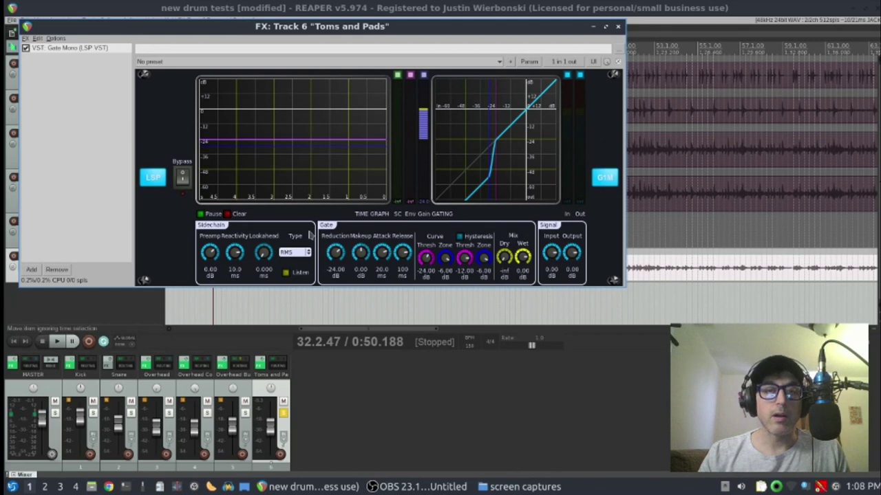
{"action": "left_click_drag", "start_coordinate": [346, 34], "coordinate": [456, 95]}
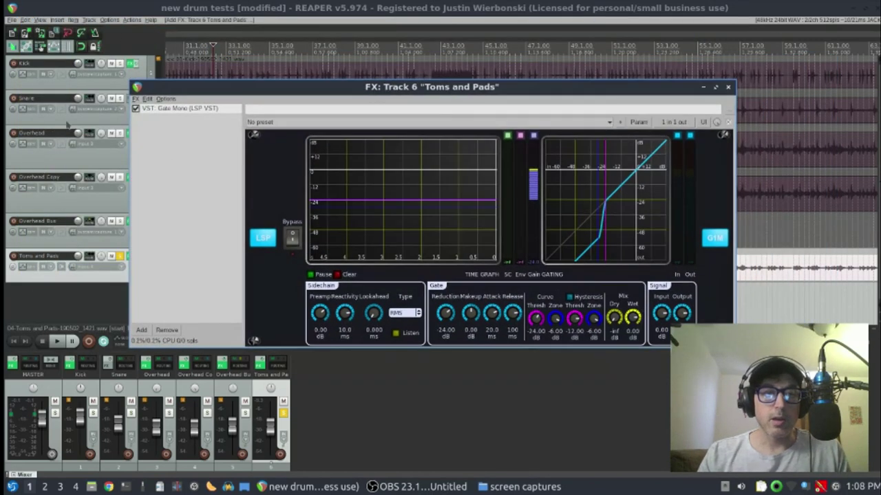
During soloed playback, set the gate's curve threshold to -21.03 dB, attack to 0.001 ms and release to 182 ms.
{"action": "left_click", "coordinate": [58, 341]}
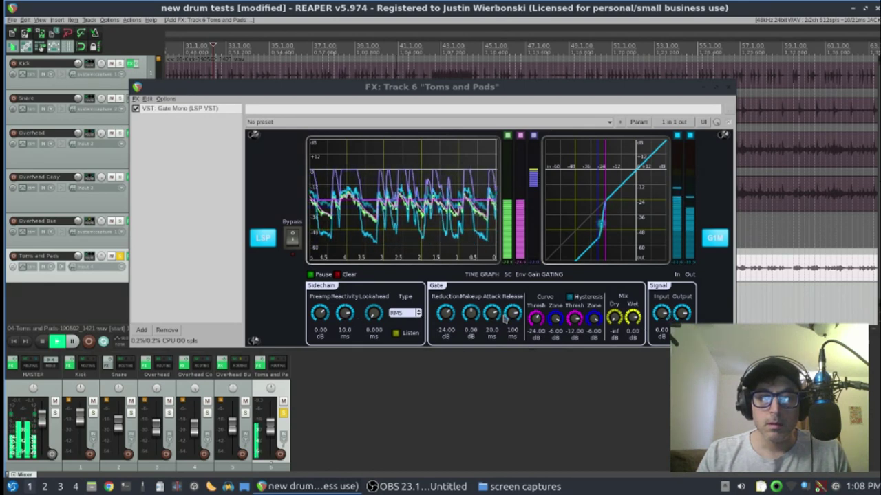
{"action": "left_click_drag", "start_coordinate": [534, 320], "coordinate": [551, 312]}
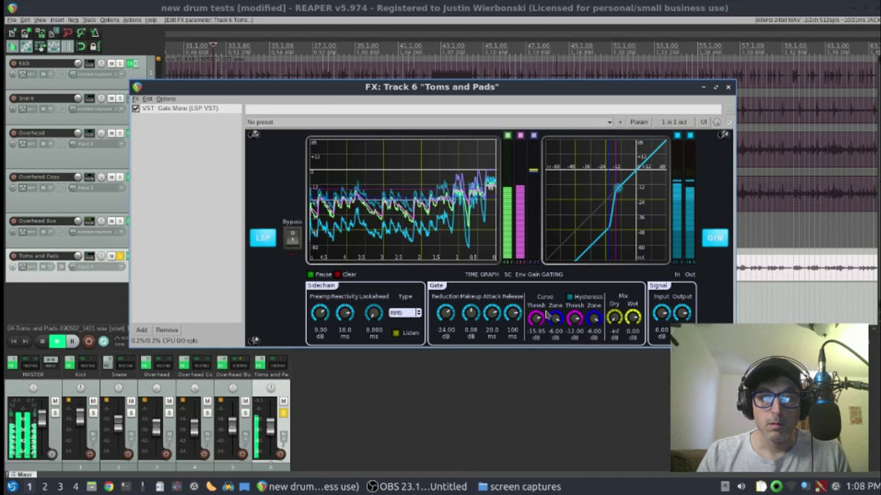
{"action": "left_click_drag", "start_coordinate": [549, 311], "coordinate": [540, 318]}
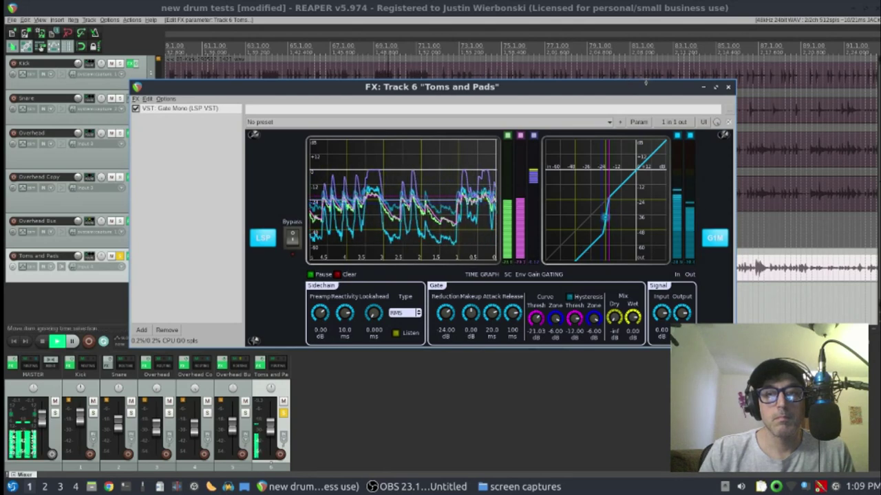
{"action": "left_click_drag", "start_coordinate": [646, 82], "coordinate": [688, 109]}
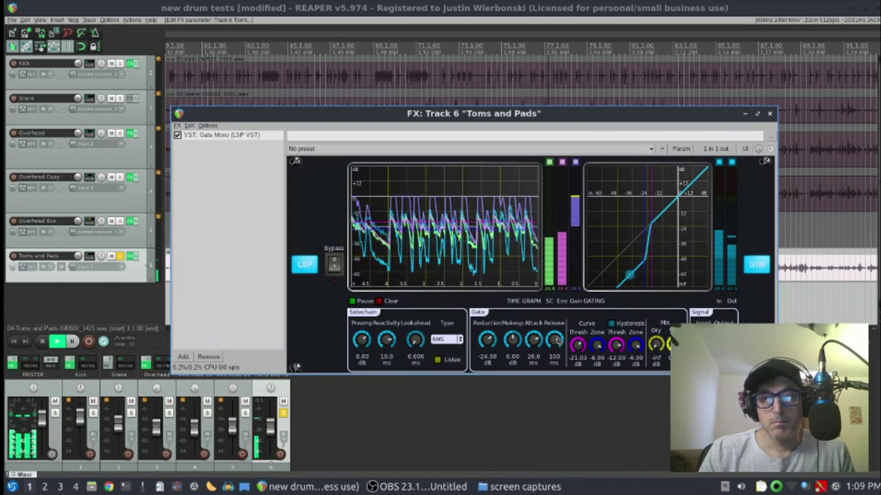
{"action": "left_click_drag", "start_coordinate": [558, 340], "coordinate": [559, 338]}
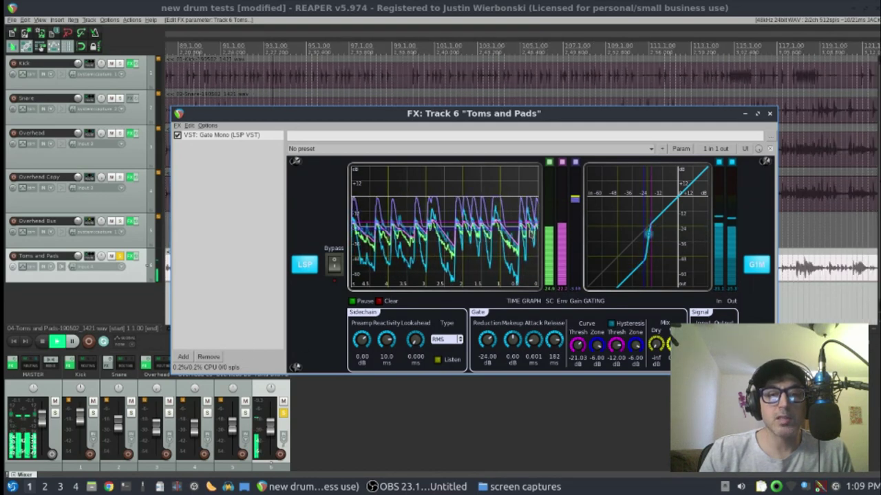
Close the Toms and Pads effects window, unsolo the track and listen to the full mix before stopping playback.
{"action": "left_click", "coordinate": [771, 115]}
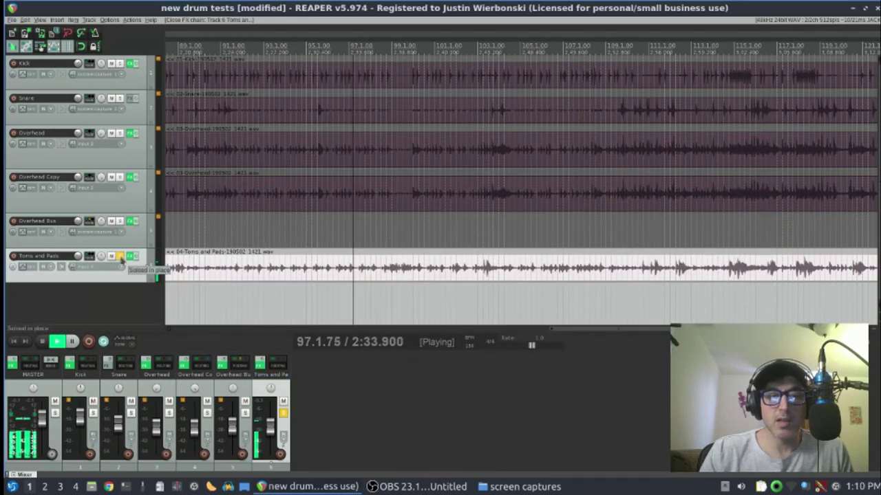
{"action": "left_click", "coordinate": [120, 257]}
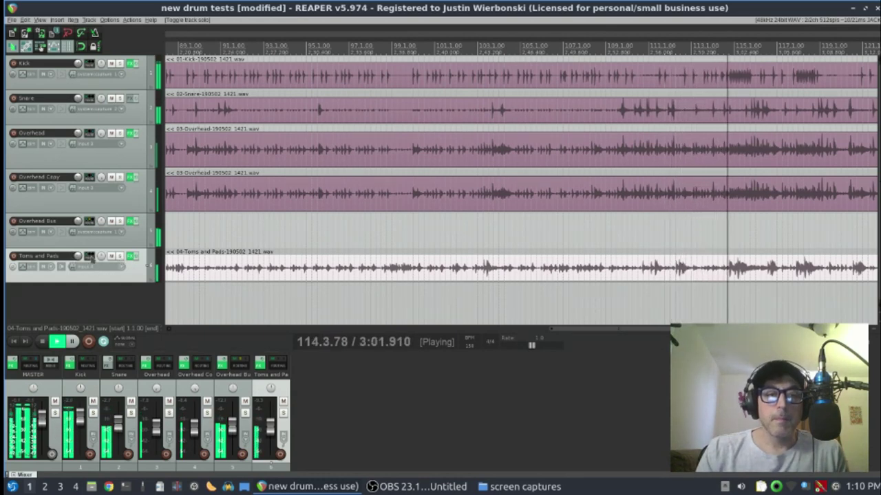
{"action": "left_click", "coordinate": [44, 342]}
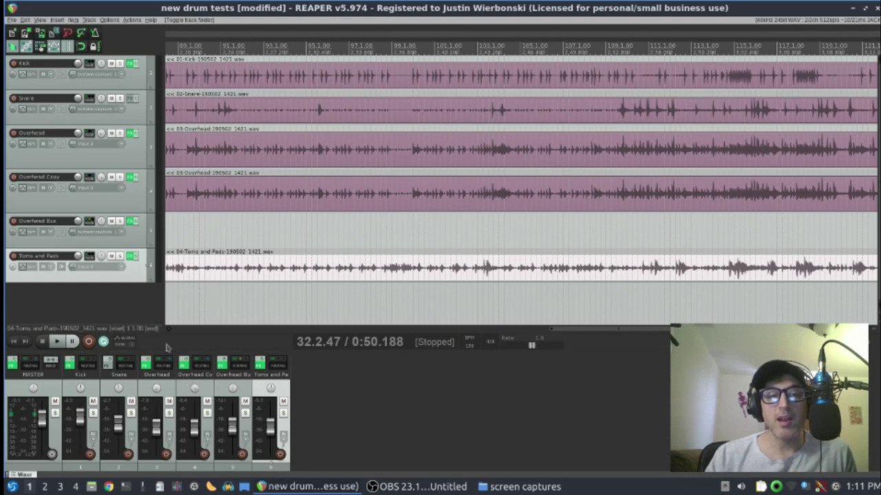
Play from about 2:22 with the Snare track soloed and add JS: MDA Pseudo-Stereo to it.
{"action": "left_click", "coordinate": [201, 47]}
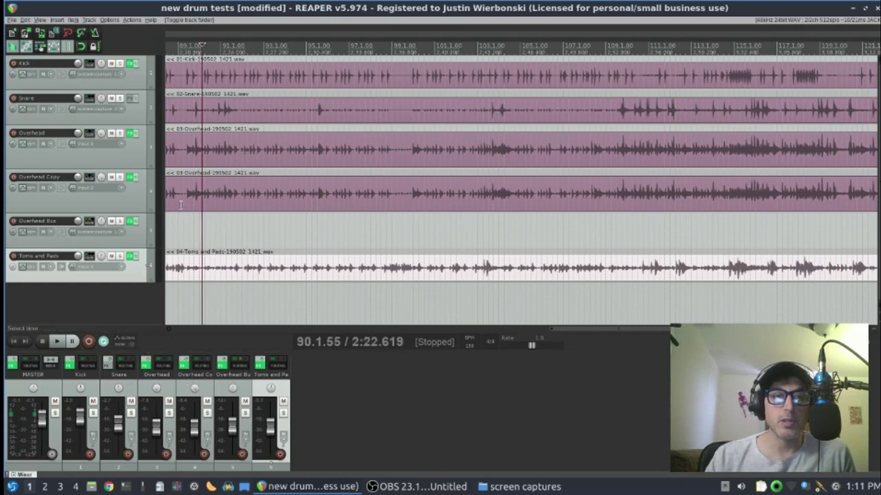
{"action": "left_click", "coordinate": [58, 342]}
{"action": "left_click", "coordinate": [130, 413]}
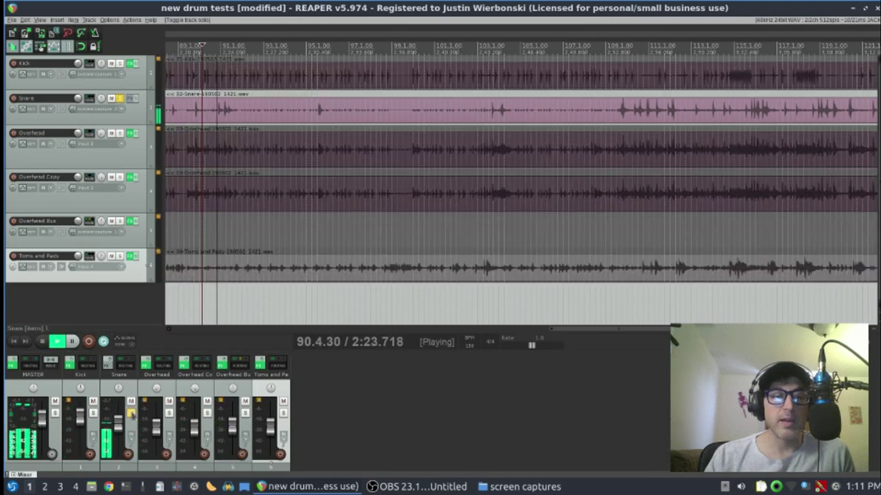
{"action": "left_click", "coordinate": [108, 365]}
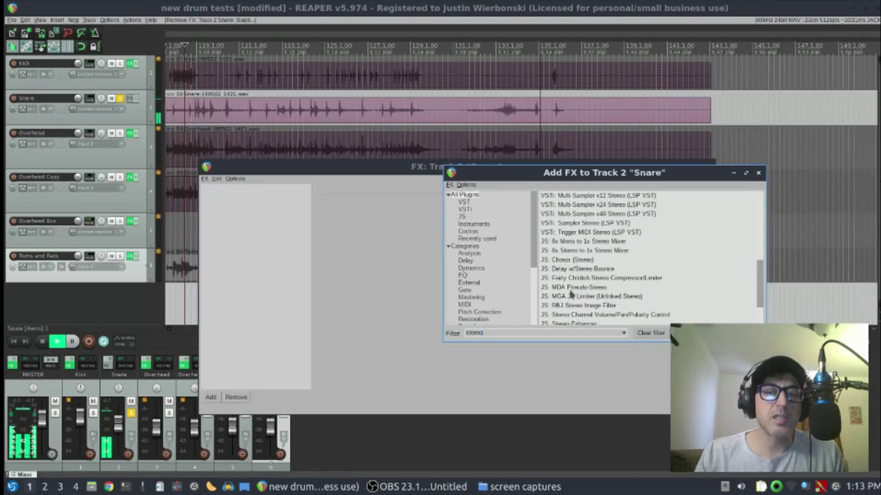
{"action": "double_click", "coordinate": [588, 288]}
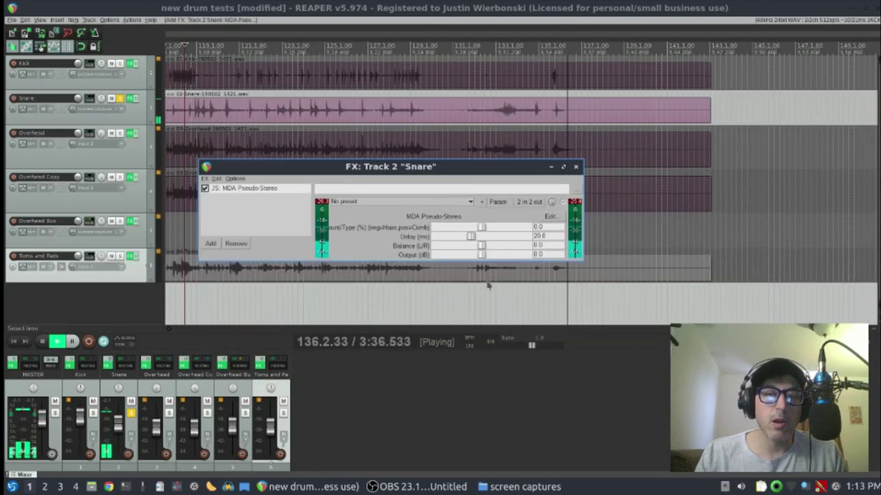
Replay the snare from the start, setting Pseudo-Stereo amount to 86.86% and delay to 36.58 ms, and try a balance shift before resetting it to 0.0.
{"action": "left_click", "coordinate": [13, 341]}
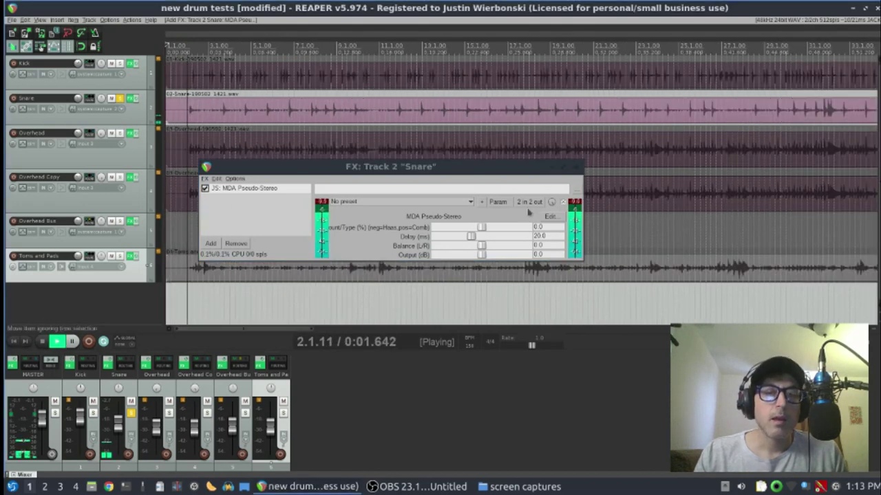
{"action": "left_click_drag", "start_coordinate": [482, 228], "coordinate": [520, 236]}
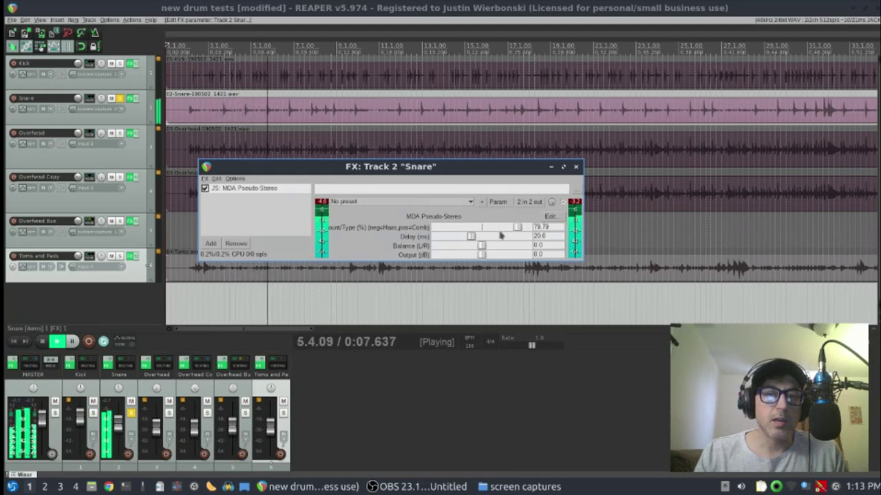
{"action": "left_click_drag", "start_coordinate": [472, 237], "coordinate": [503, 238]}
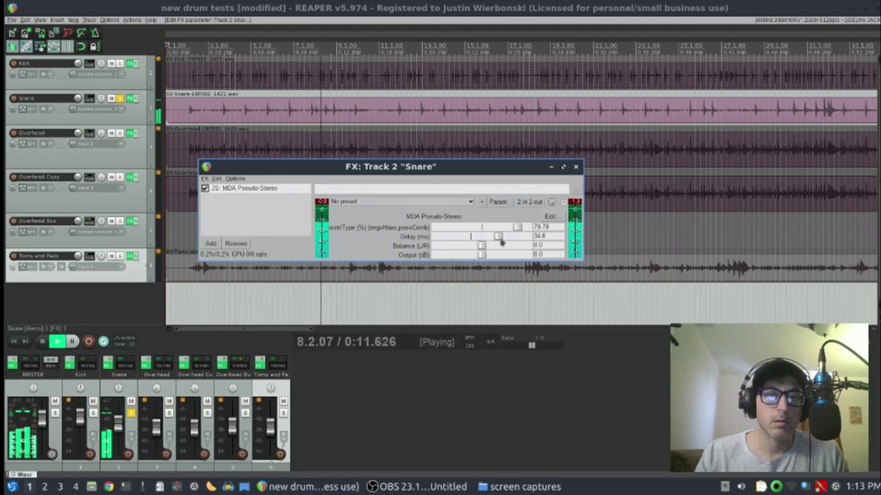
{"action": "mouse_move", "coordinate": [519, 228]}
{"action": "left_mouse_down"}
{"action": "mouse_move", "coordinate": [533, 234]}
{"action": "mouse_move", "coordinate": [439, 234]}
{"action": "mouse_move", "coordinate": [523, 236]}
{"action": "left_mouse_up"}
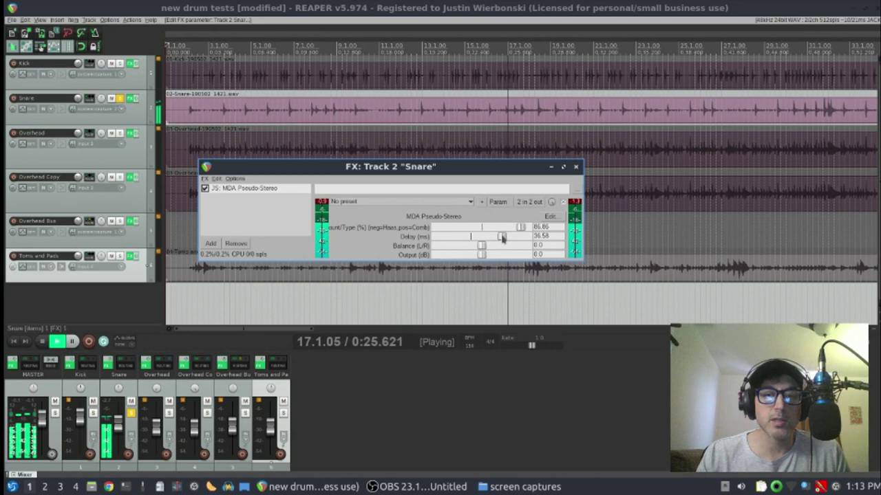
{"action": "mouse_move", "coordinate": [481, 246]}
{"action": "left_mouse_down"}
{"action": "mouse_move", "coordinate": [462, 249]}
{"action": "mouse_move", "coordinate": [483, 252]}
{"action": "left_mouse_up"}
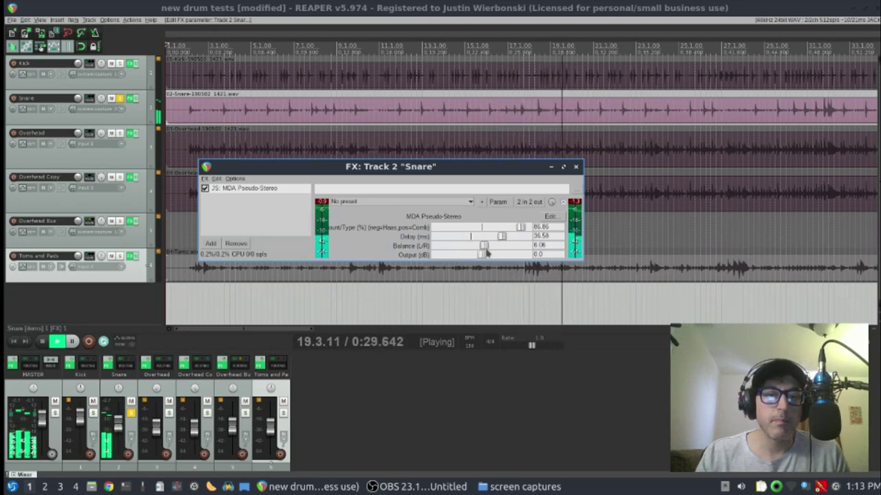
{"action": "double_click", "coordinate": [483, 249]}
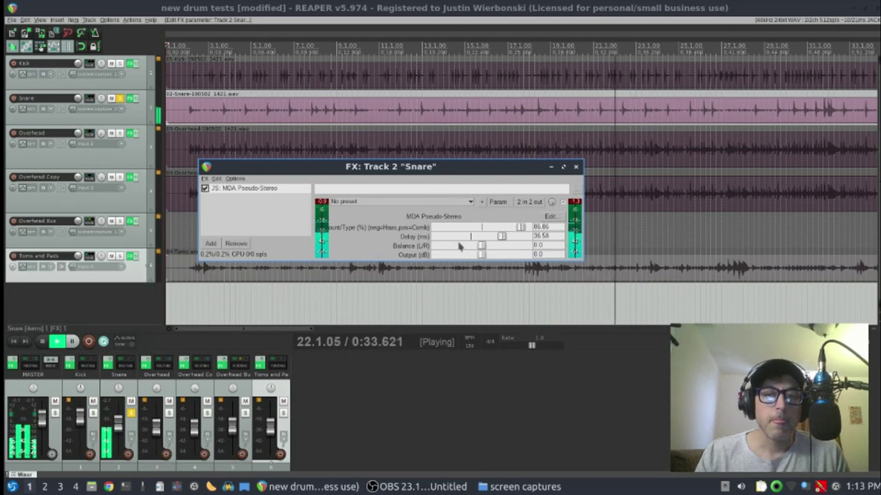
Unsolo the Snare, set its Pseudo-Stereo amount to 71.7% and delay to 33.61 ms within the full mix, and close its effects window.
{"action": "left_click", "coordinate": [131, 413]}
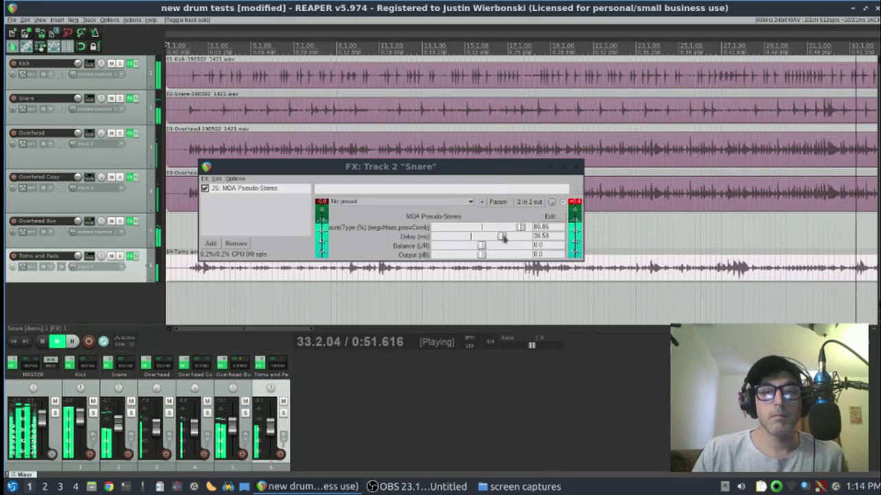
{"action": "left_click_drag", "start_coordinate": [523, 229], "coordinate": [498, 238]}
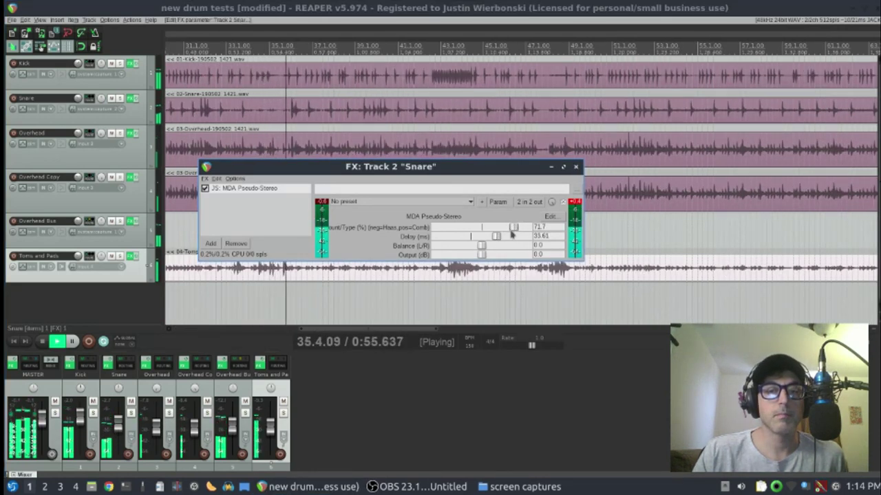
{"action": "left_click", "coordinate": [576, 167]}
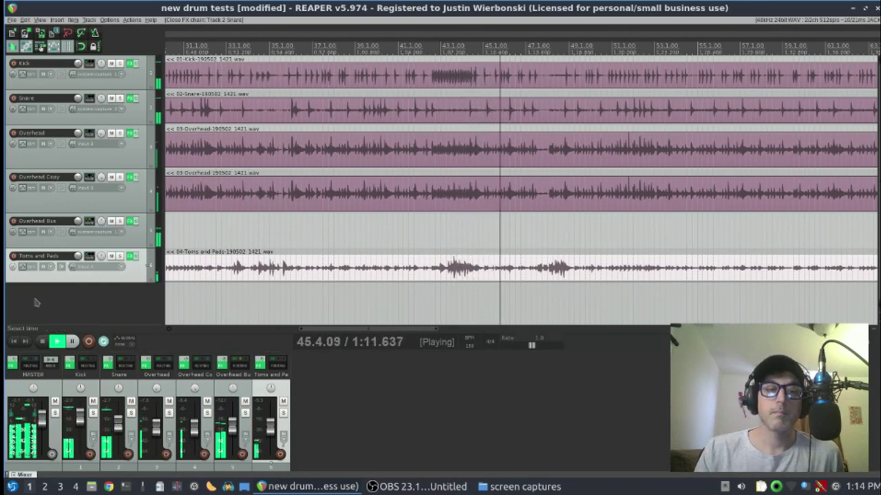
Stop playback and replay the full drum mix from the beginning.
{"action": "left_click", "coordinate": [45, 348]}
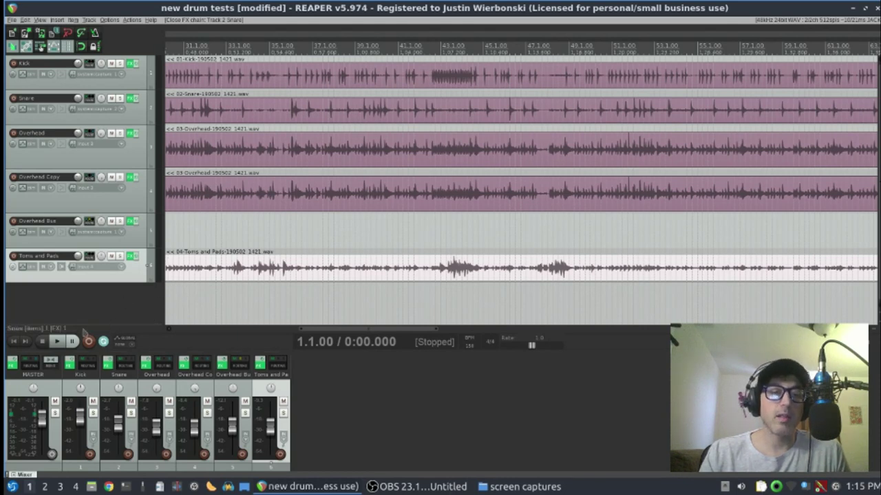
{"action": "left_click", "coordinate": [56, 341]}
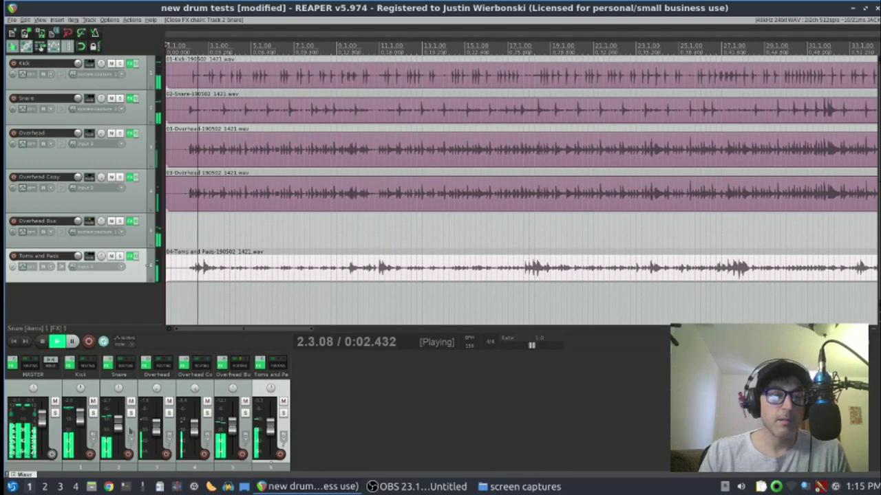
Solo the Snare and Kick during playback, and build the mix up by also soloing Toms and Pads, Overhead Bus and Overhead Copy.
{"action": "left_click", "coordinate": [131, 413]}
{"action": "left_click", "coordinate": [93, 413]}
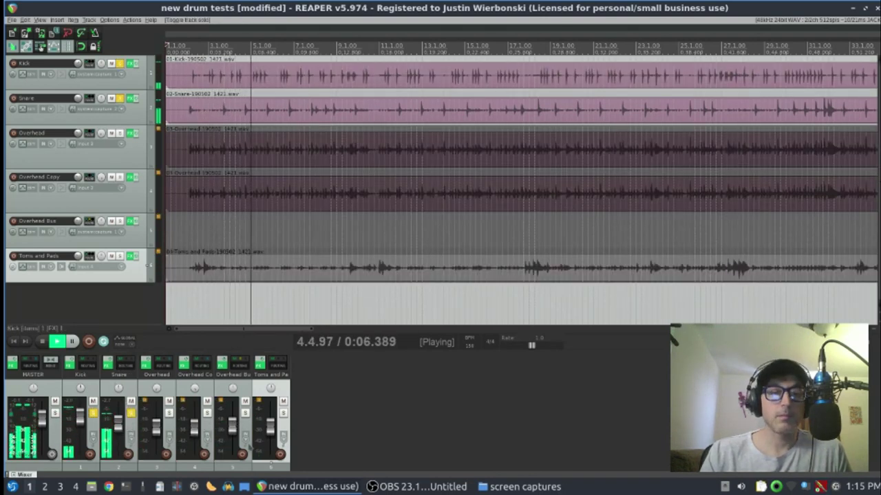
{"action": "left_click", "coordinate": [282, 413]}
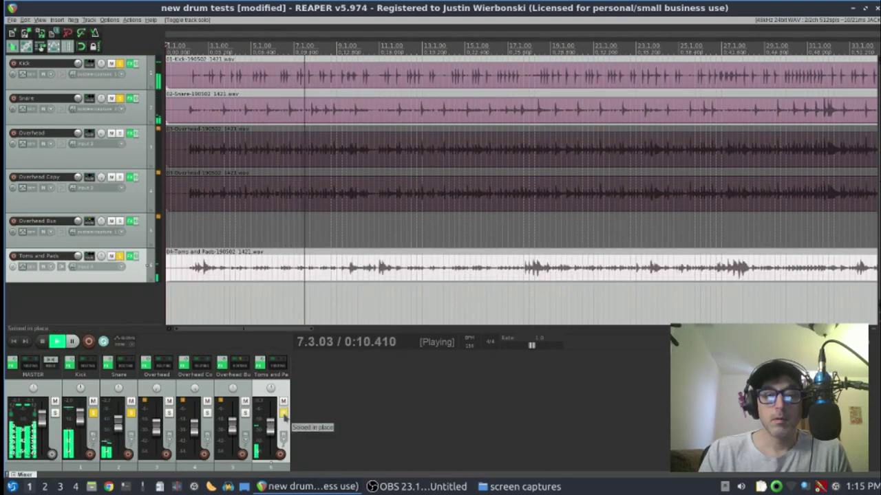
{"action": "left_click", "coordinate": [244, 413]}
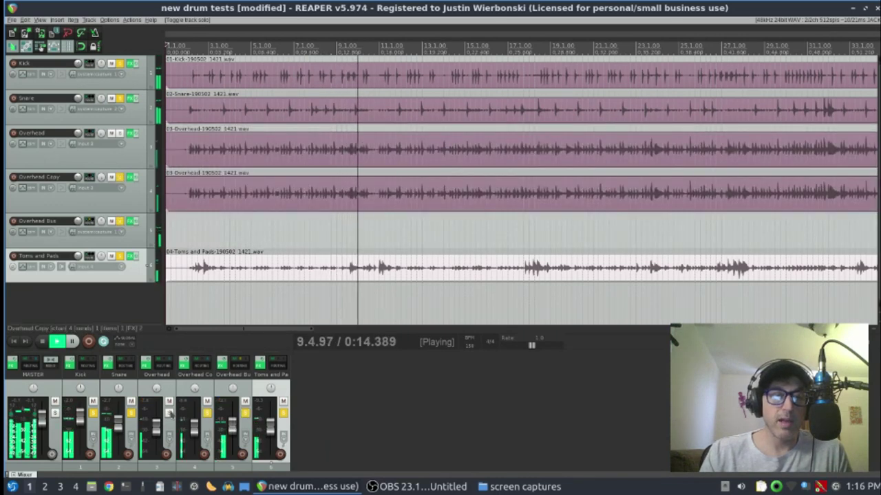
{"action": "left_click", "coordinate": [170, 413]}
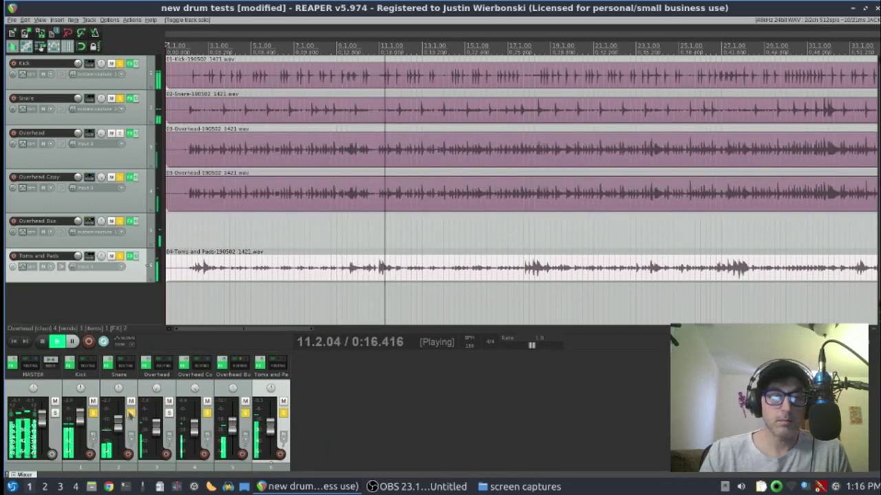
Unsolo the Snare, Kick, overhead tracks and Toms and Pads one after another to return to the full mix, and stop playback.
{"action": "left_click", "coordinate": [131, 413]}
{"action": "left_click", "coordinate": [93, 412]}
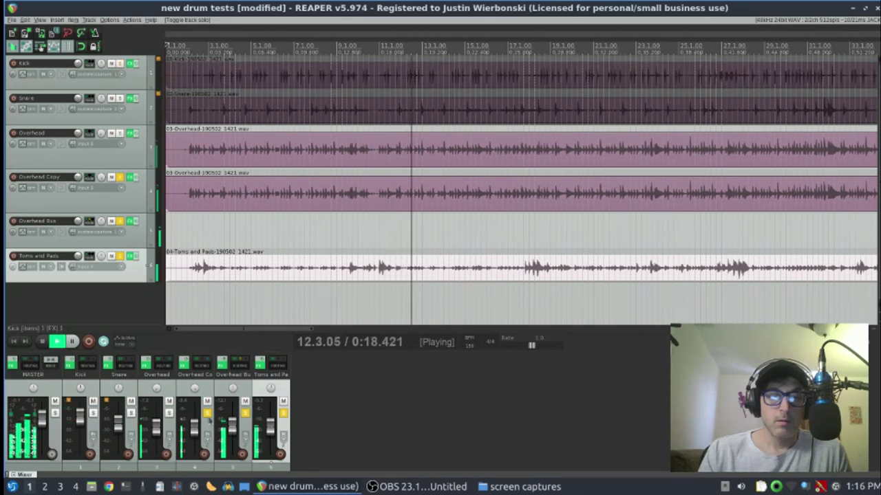
{"action": "left_click", "coordinate": [245, 413]}
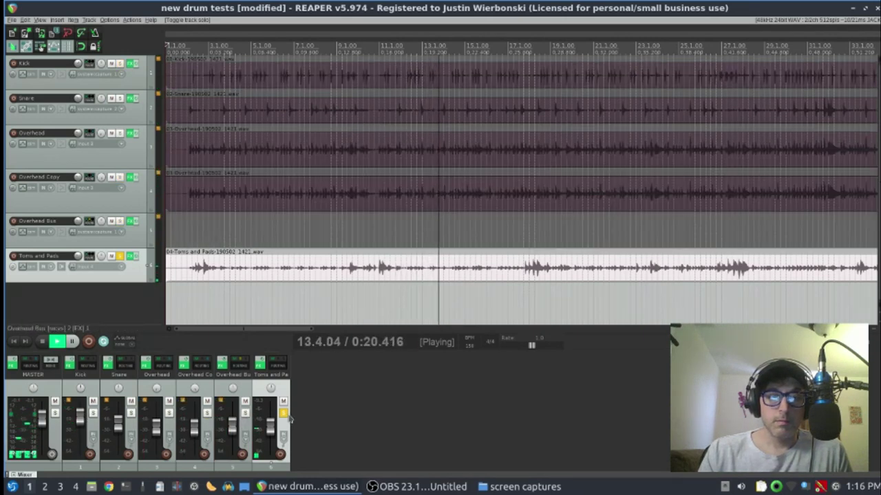
{"action": "left_click", "coordinate": [283, 413]}
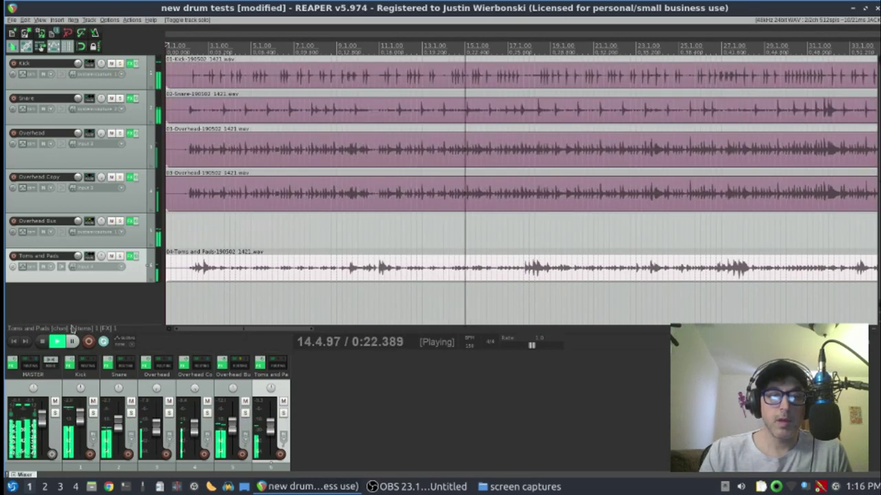
{"action": "left_click", "coordinate": [46, 342]}
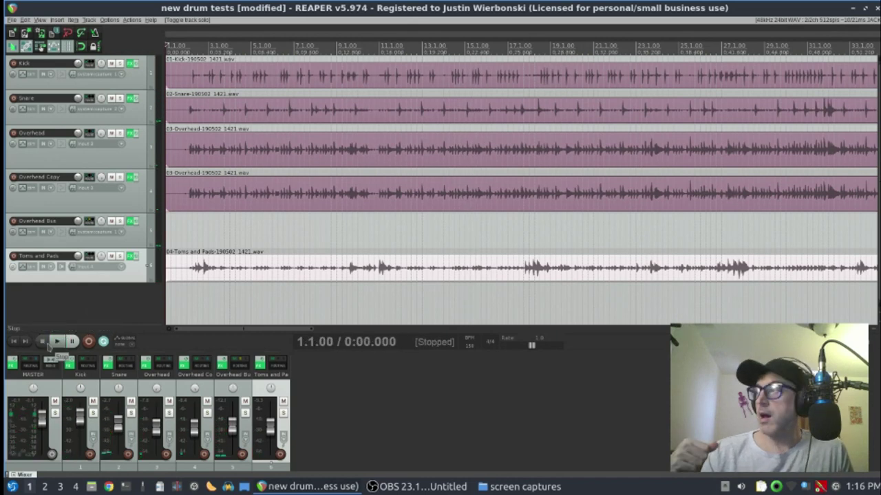